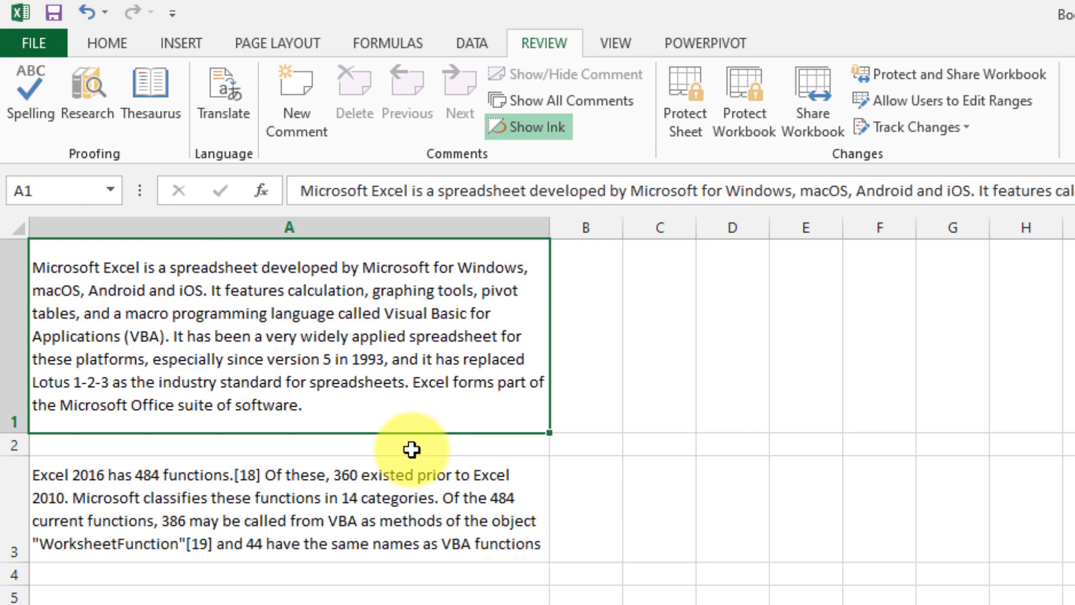
click(624, 466)
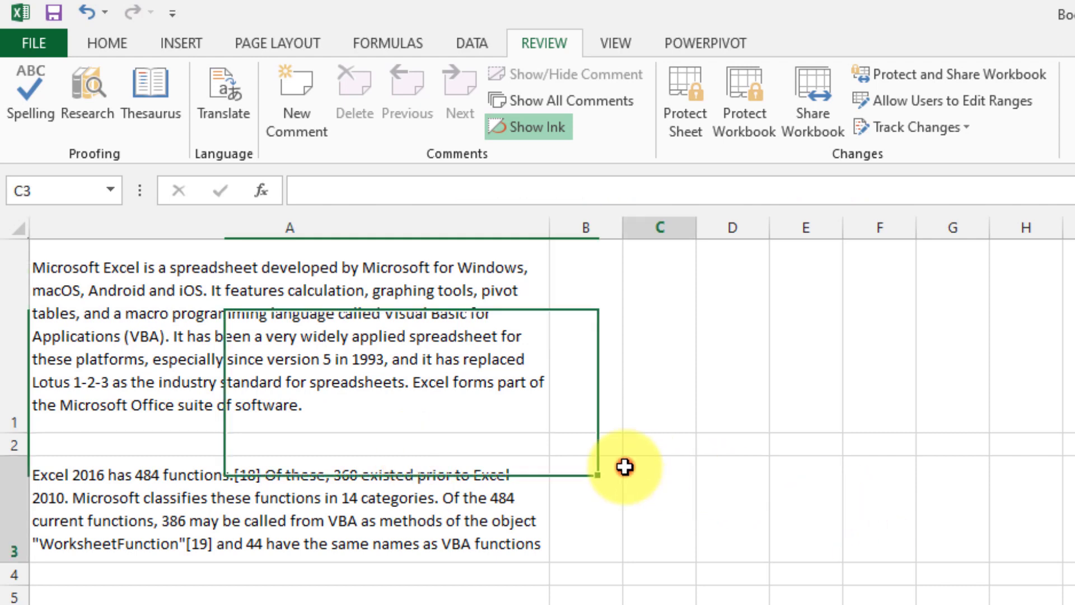
click(434, 313)
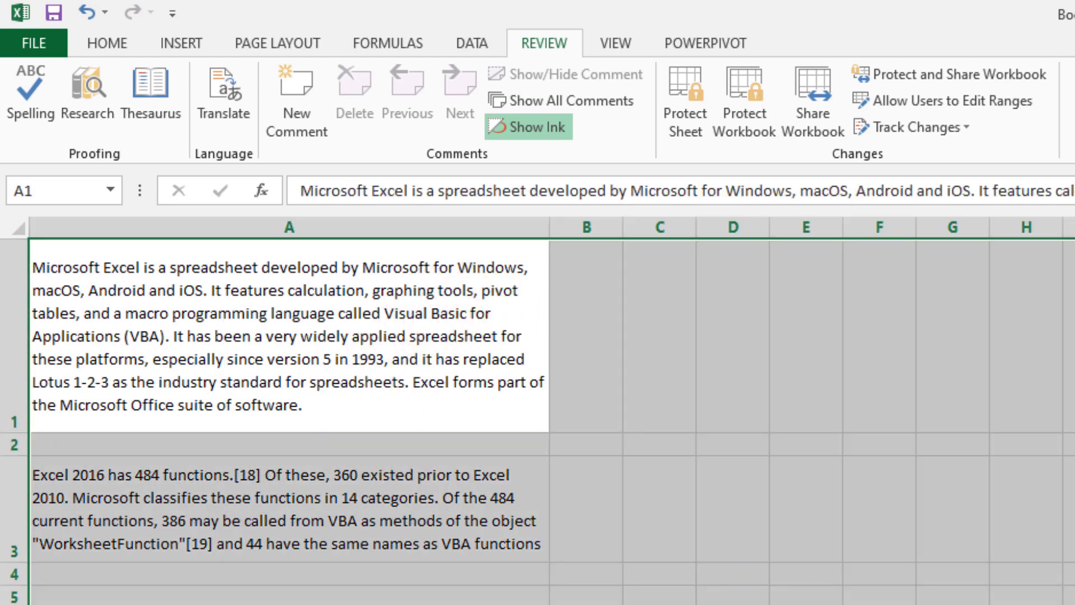
click(400, 313)
click(383, 525)
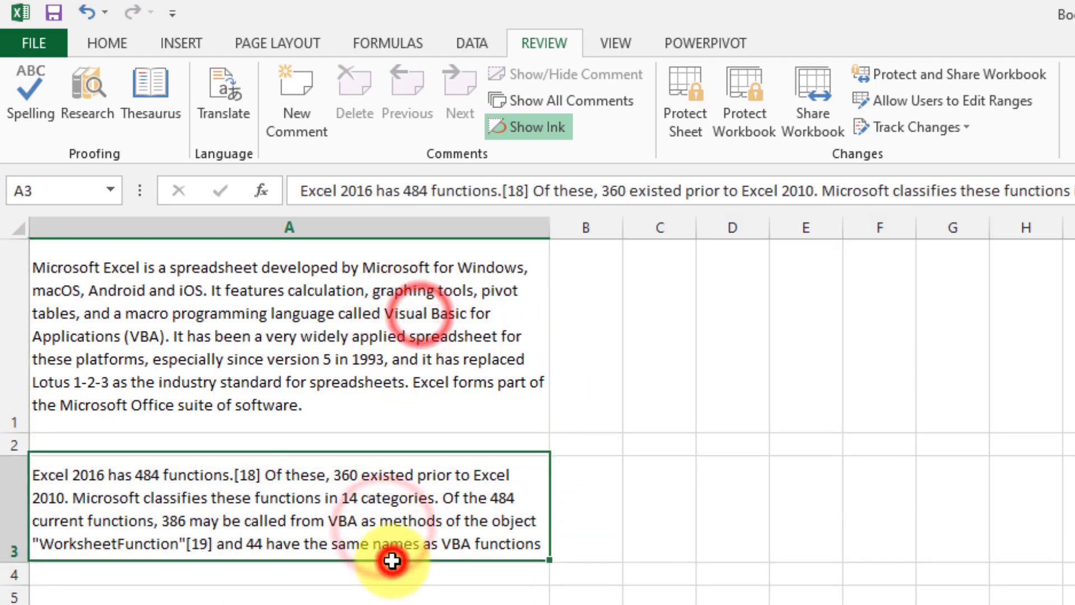
click(370, 307)
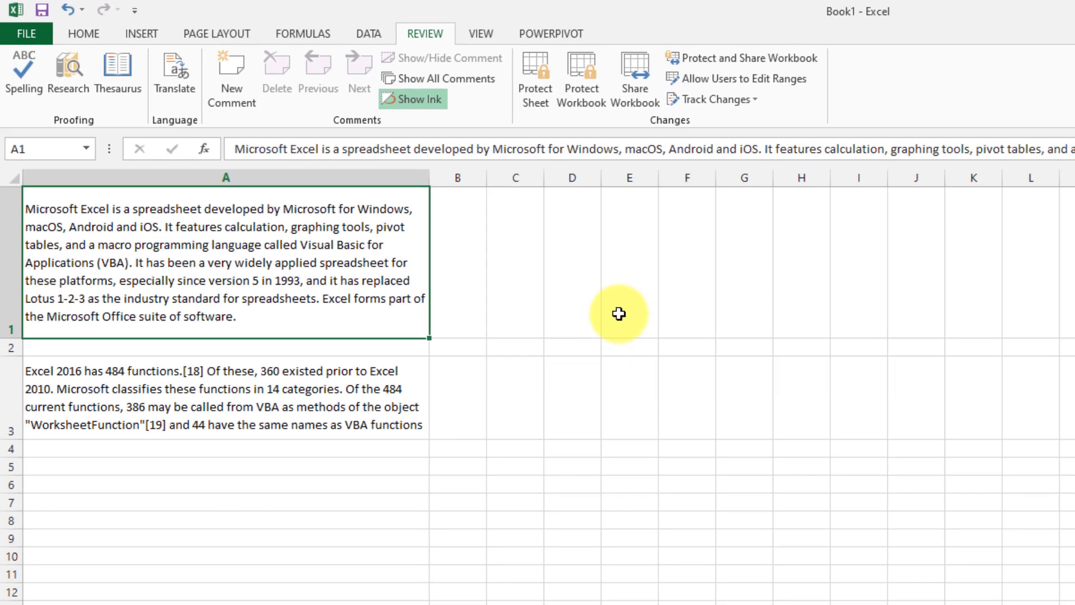
click(793, 400)
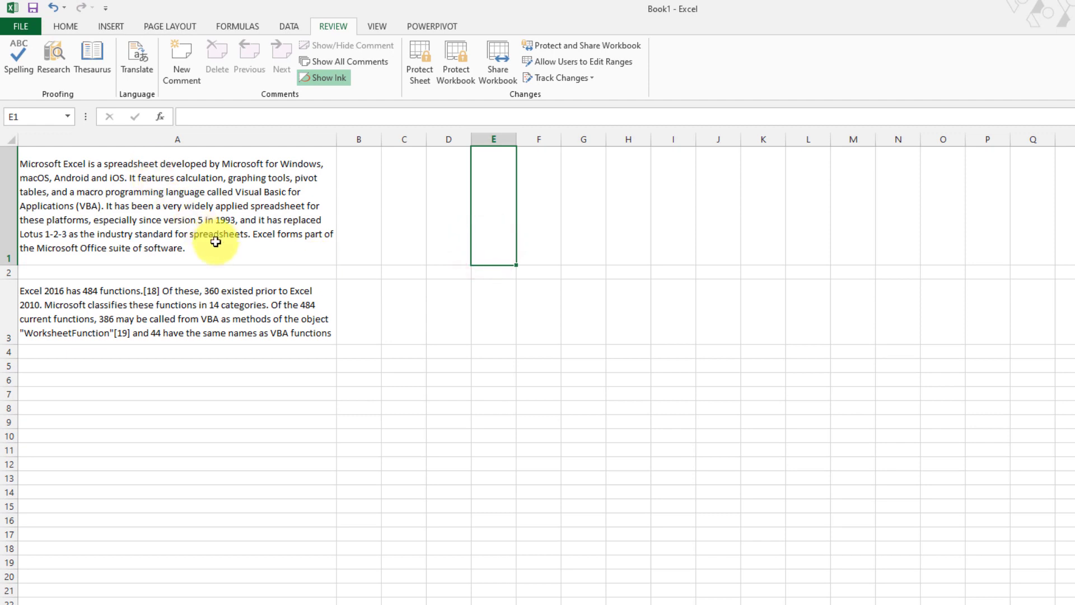
Start a spelling check from cell A1 and look at the available dictionary languages
click(177, 170)
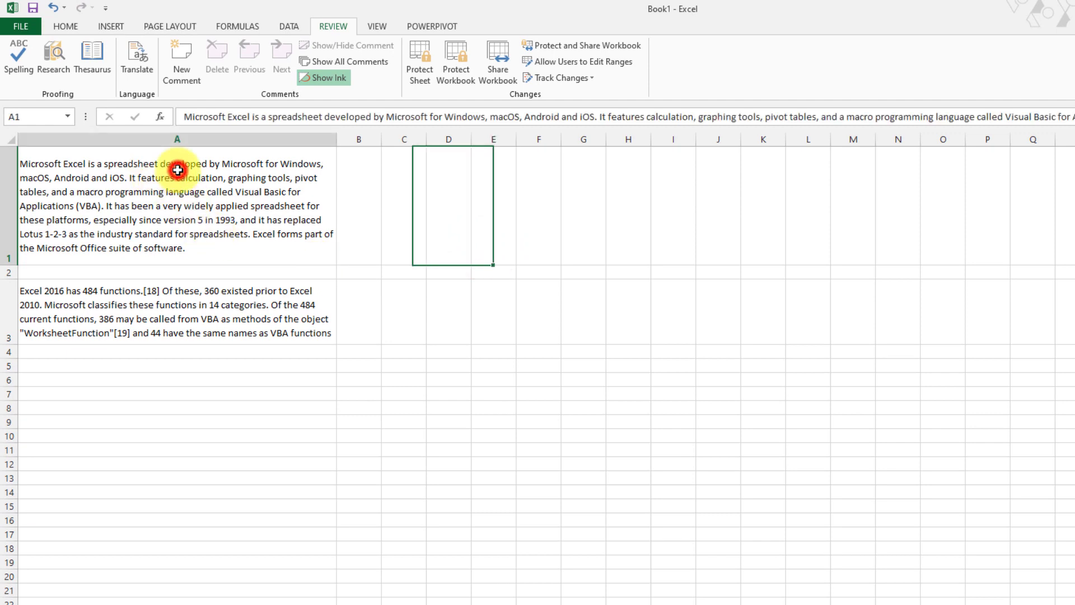
click(20, 59)
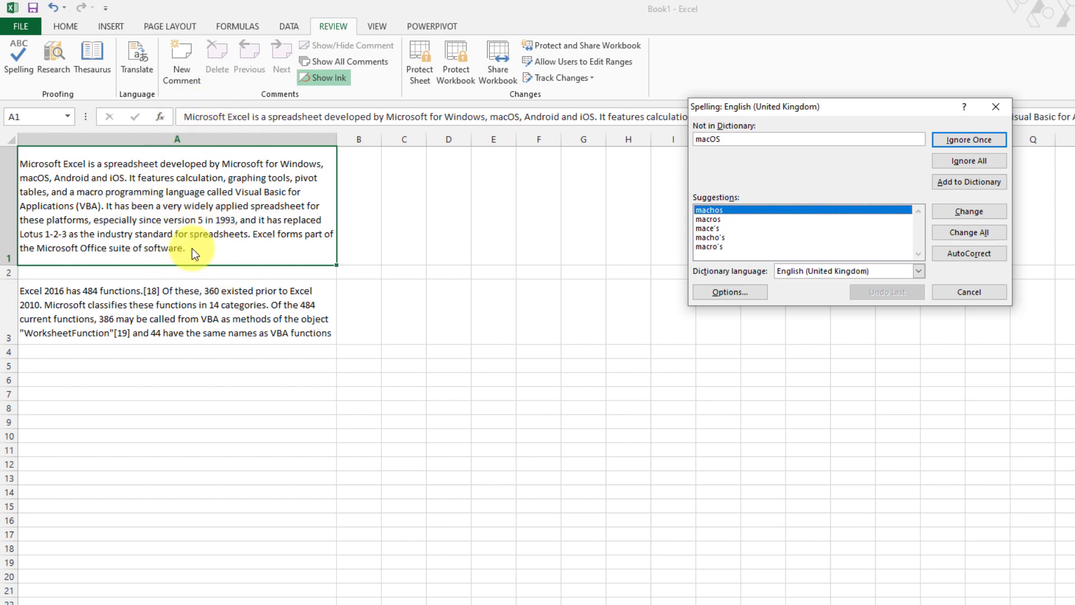
drag(804, 105, 684, 163)
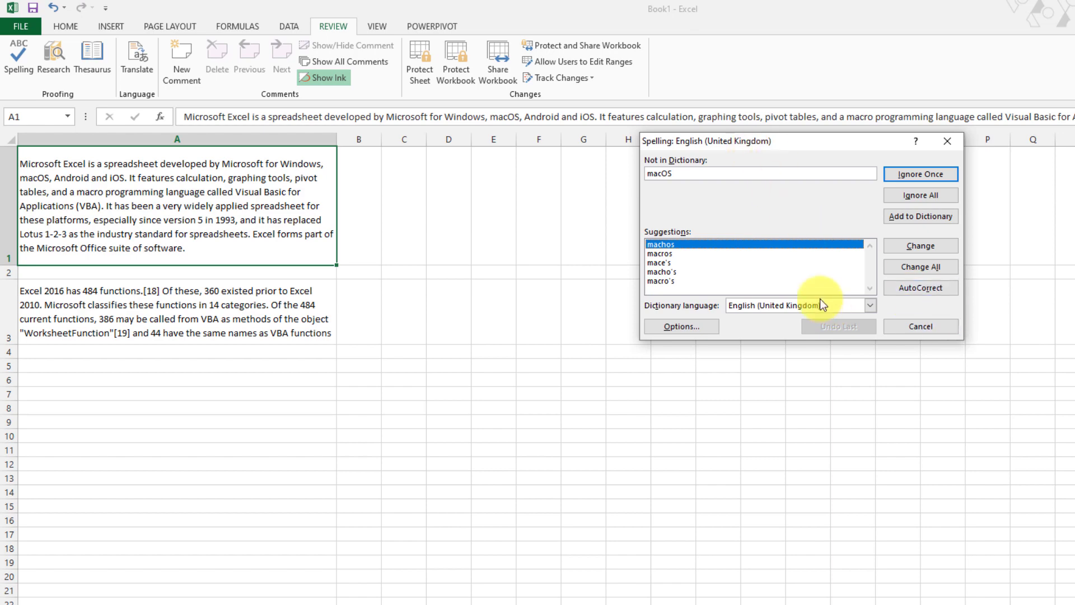
click(871, 306)
click(871, 306)
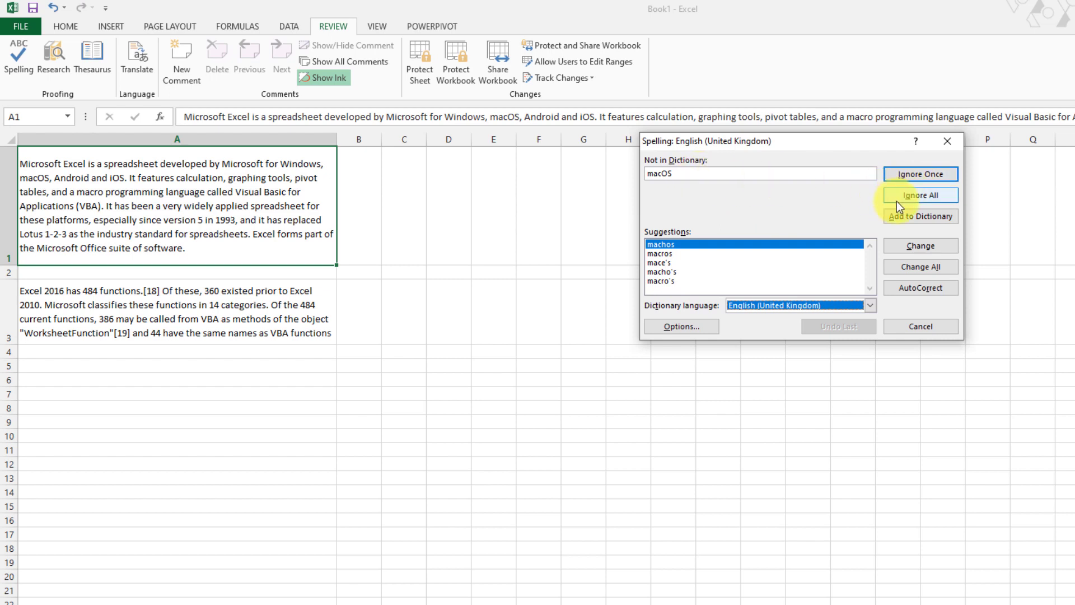
Ignore the flagged words macOS and iOS once each, and close the spelling check
click(899, 175)
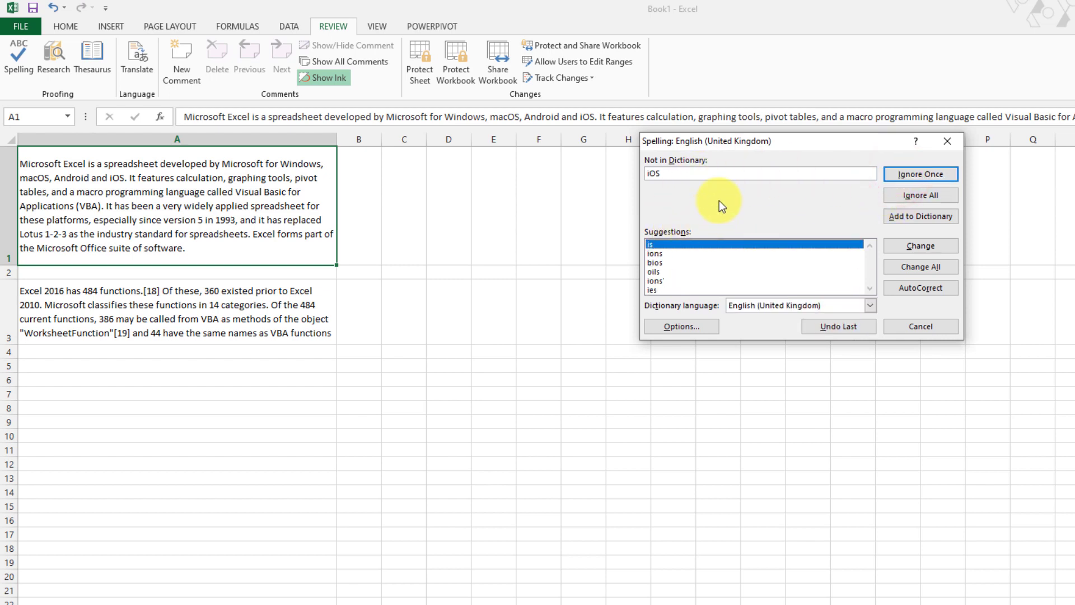
click(916, 173)
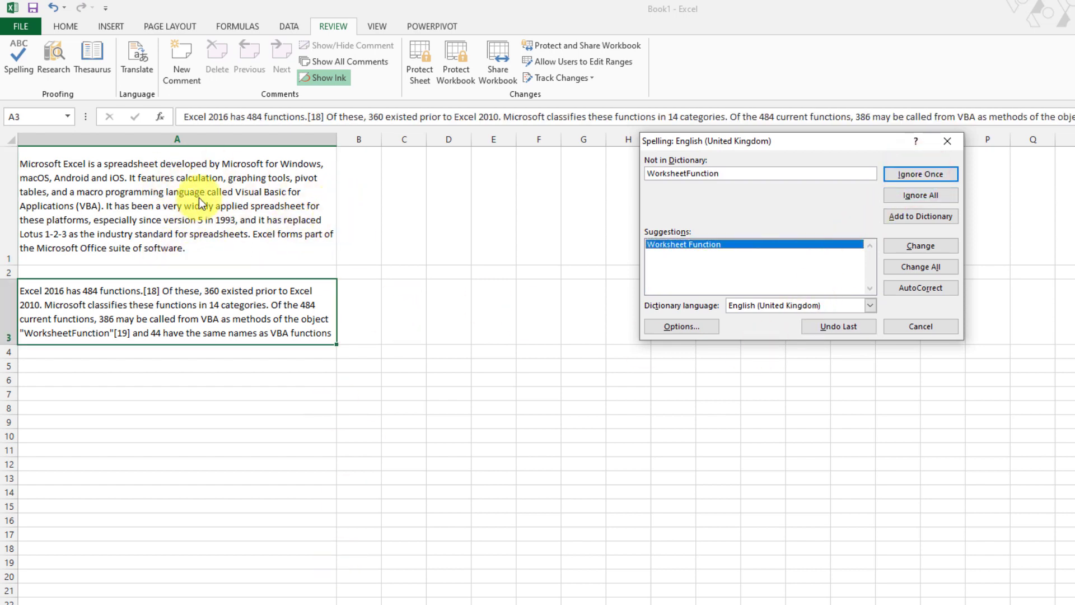
click(163, 339)
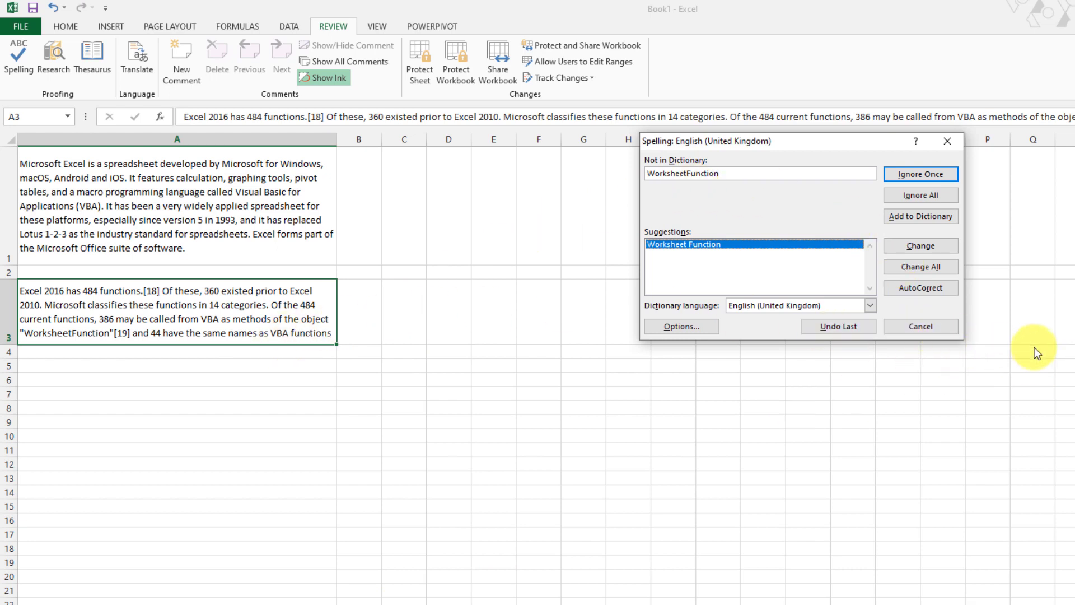
click(955, 140)
click(686, 409)
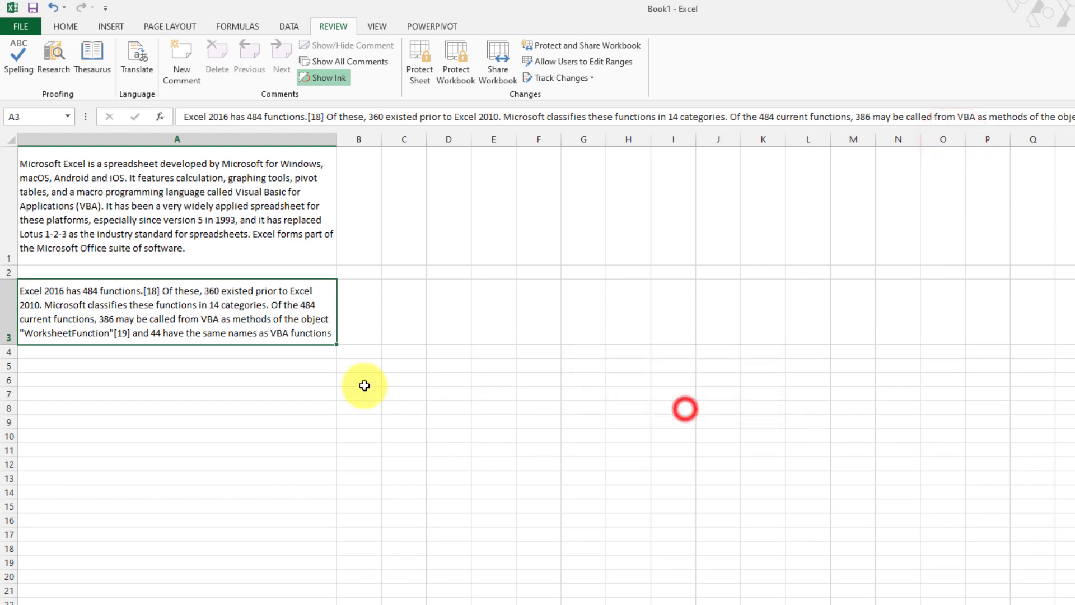
Misspell the word "forms" as "frms" in the last sentence of cell A1
click(566, 424)
click(263, 209)
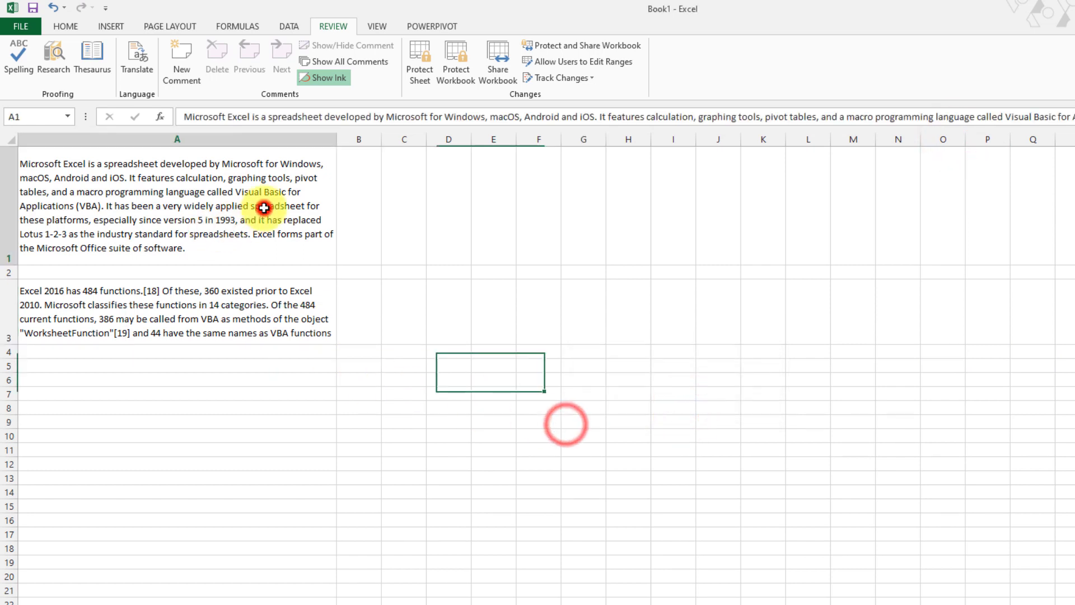
double_click(287, 243)
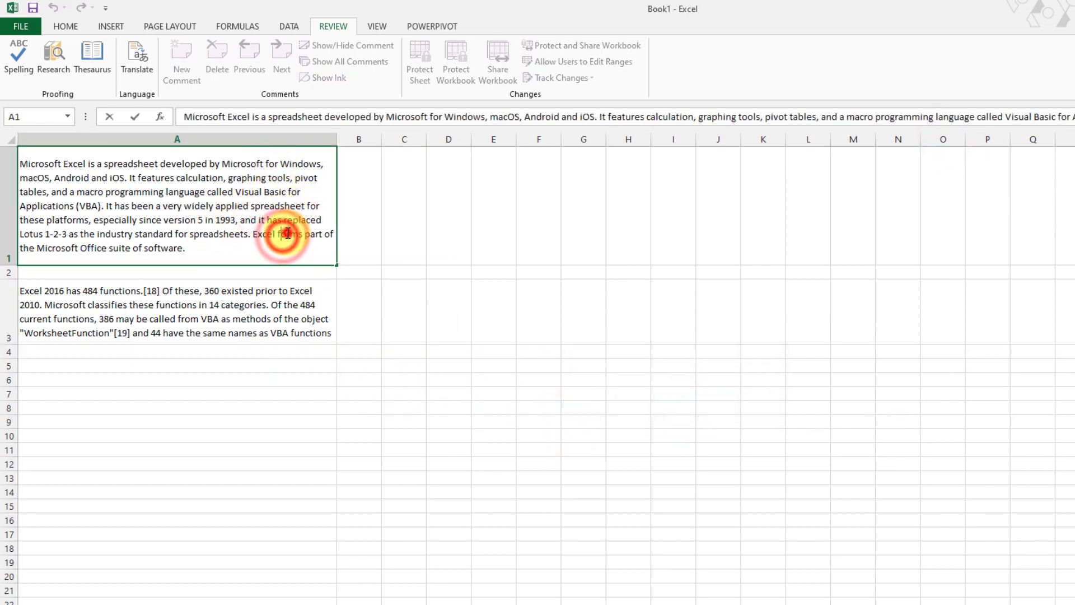
click(404, 285)
click(221, 214)
ctrl+scroll(243, 247, up, 5)
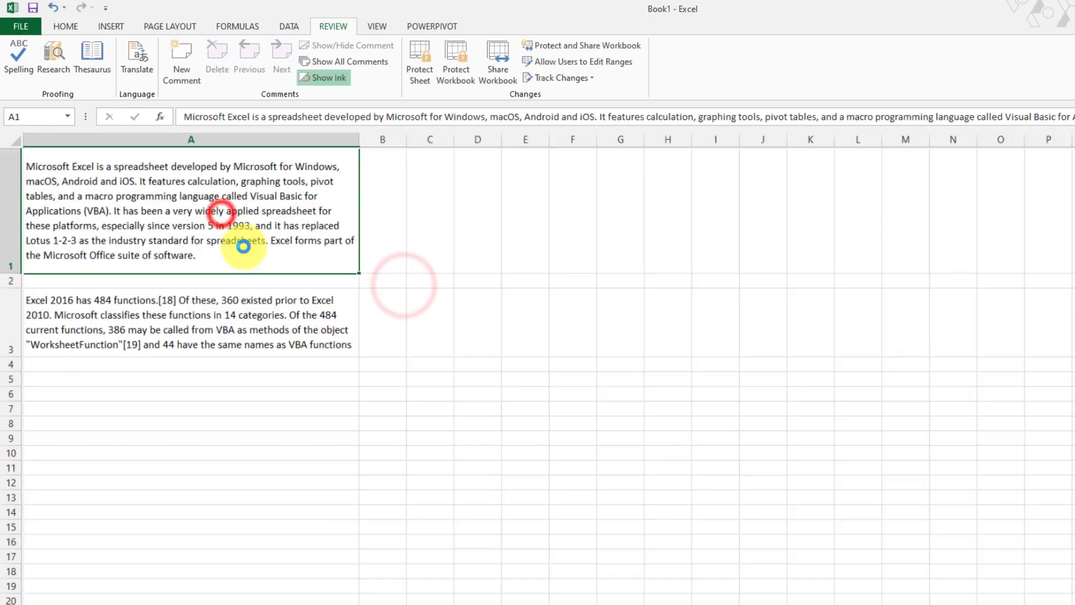
ctrl+scroll(250, 252, up, 2)
double_click(493, 339)
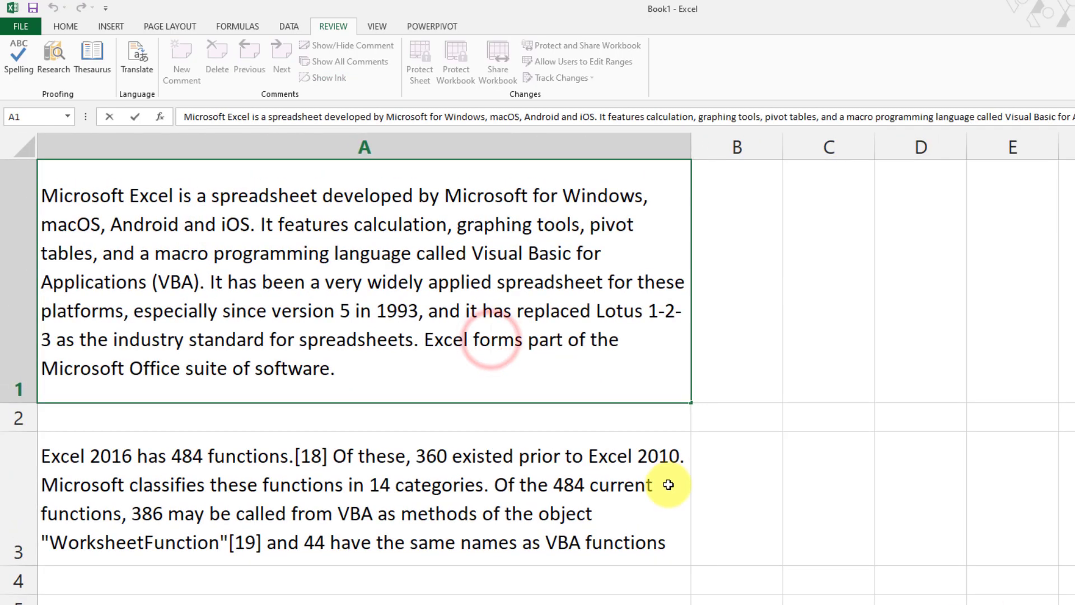
key(BackSpace)
click(958, 415)
Run the spelling check from cell A1 and ignore macOS and iOS once each
click(605, 227)
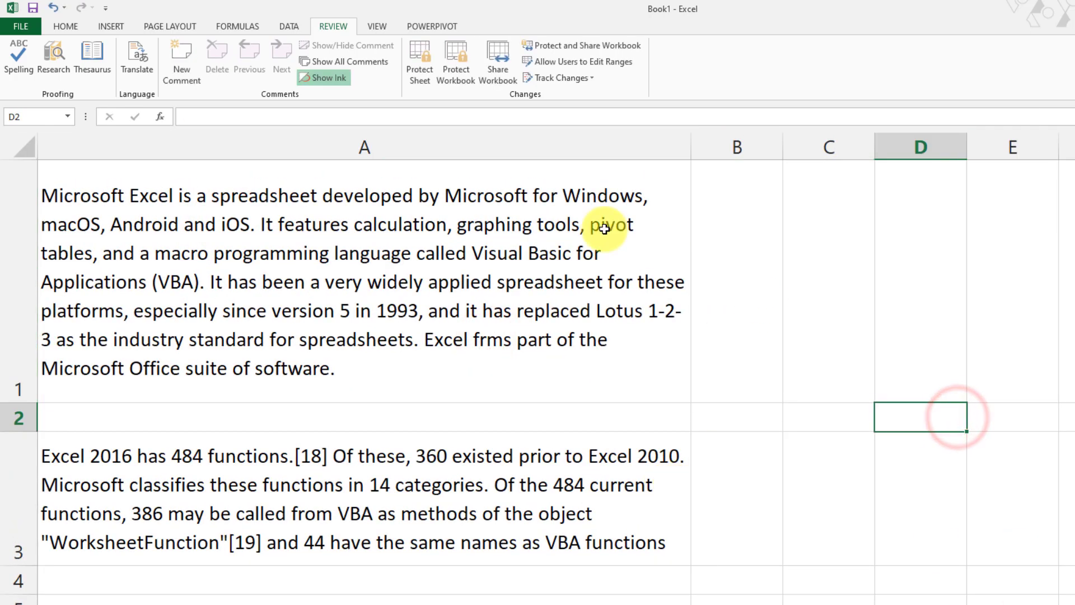
click(421, 230)
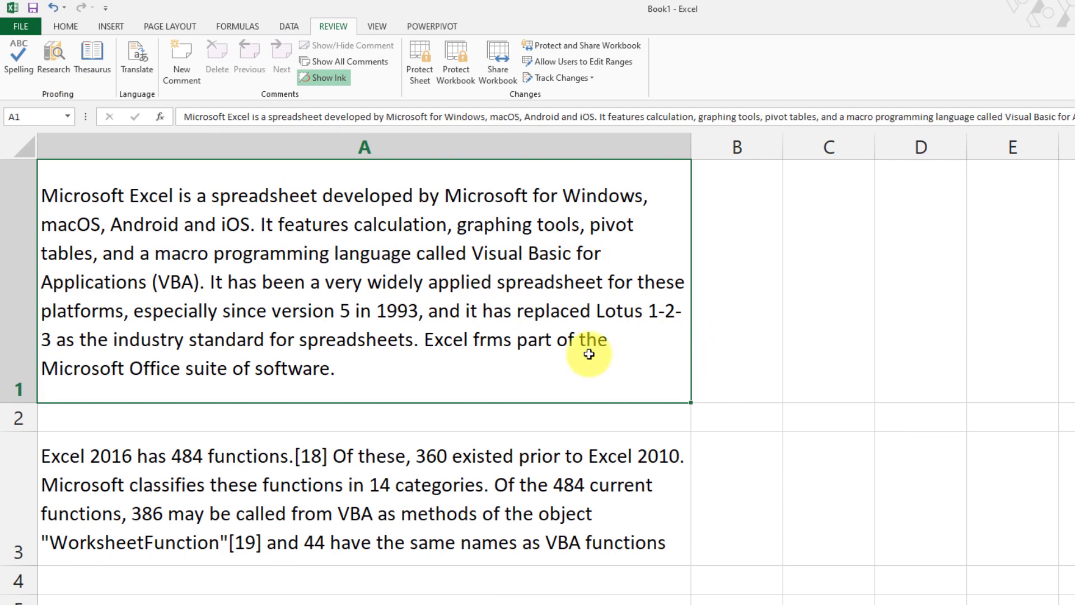
click(796, 273)
click(242, 284)
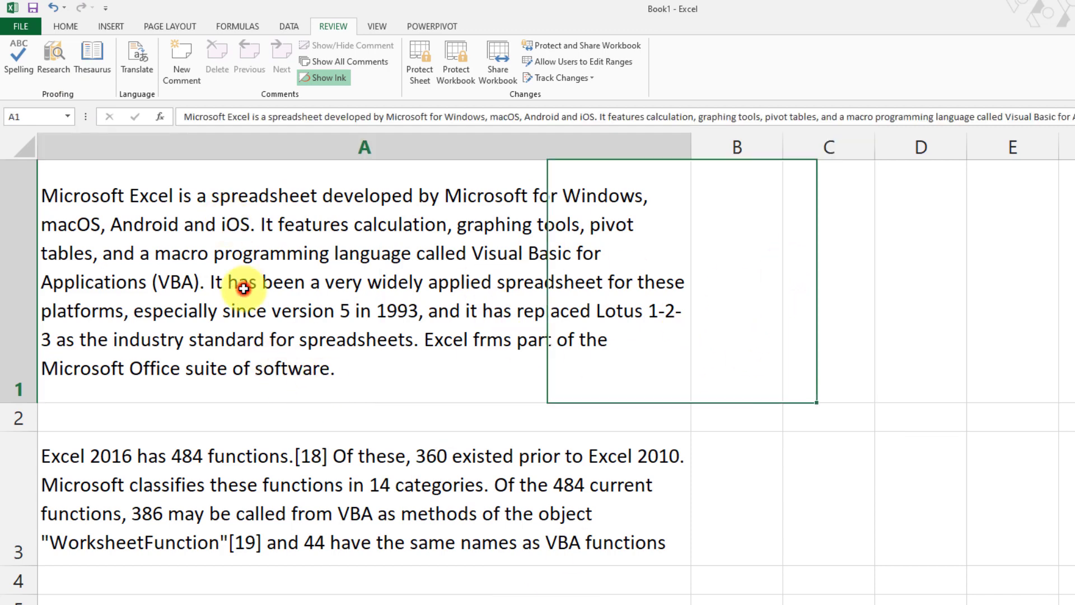
click(20, 53)
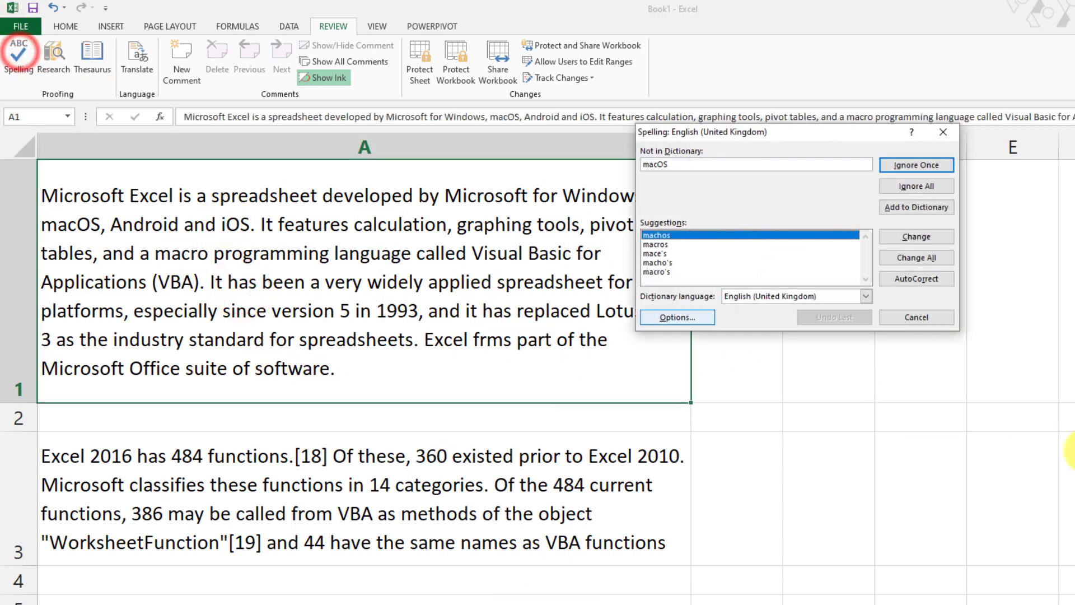
click(900, 164)
click(901, 164)
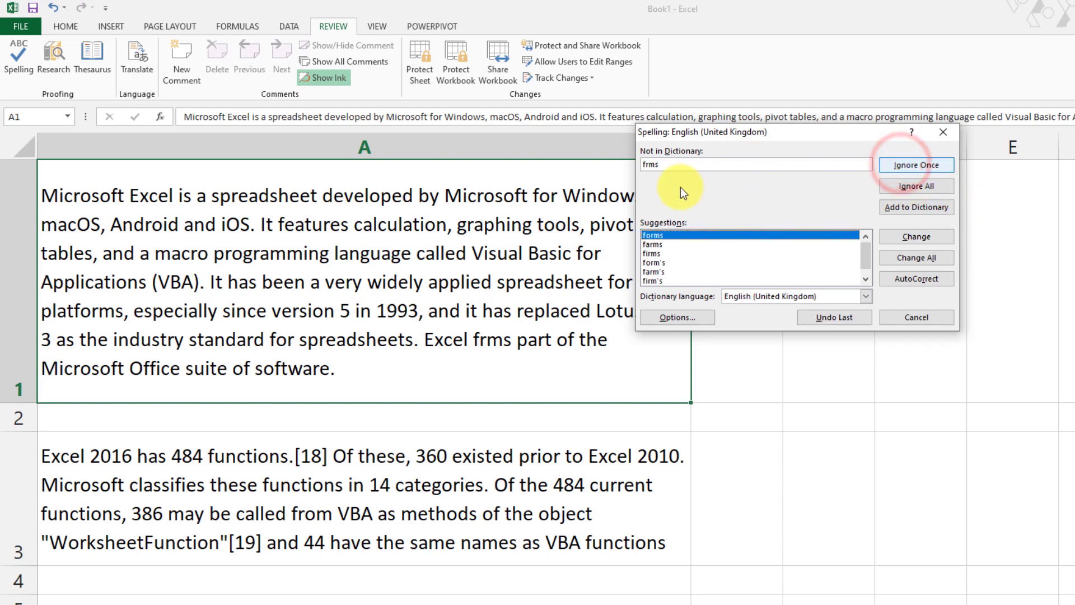
Correct "frms" to "forms" and "WorksheetFunction" to "Worksheet Function" with the suggested spellings, and finish the check
drag(793, 135, 923, 141)
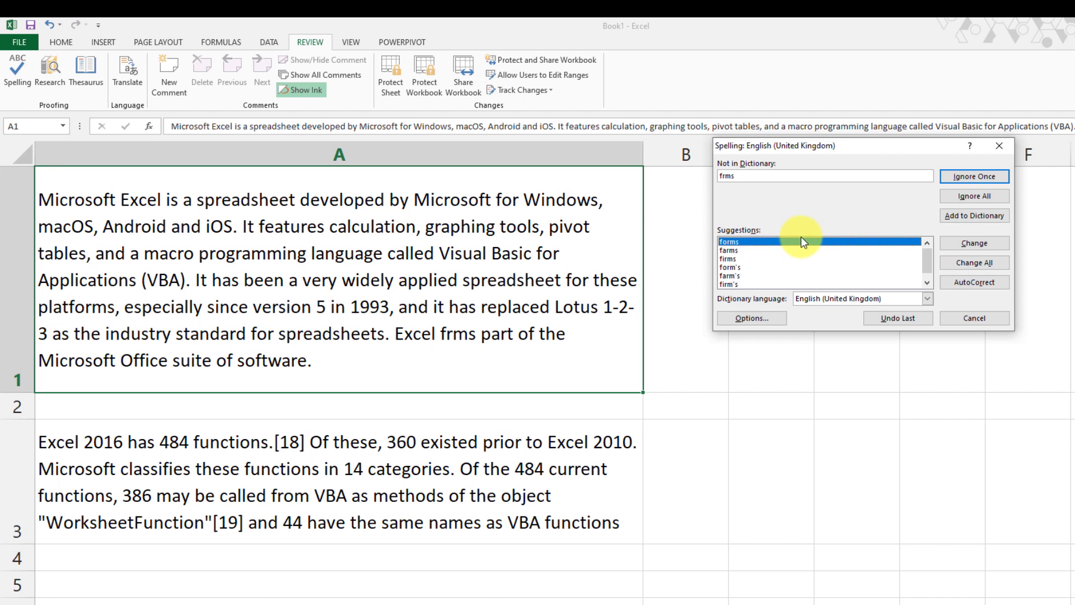
click(969, 242)
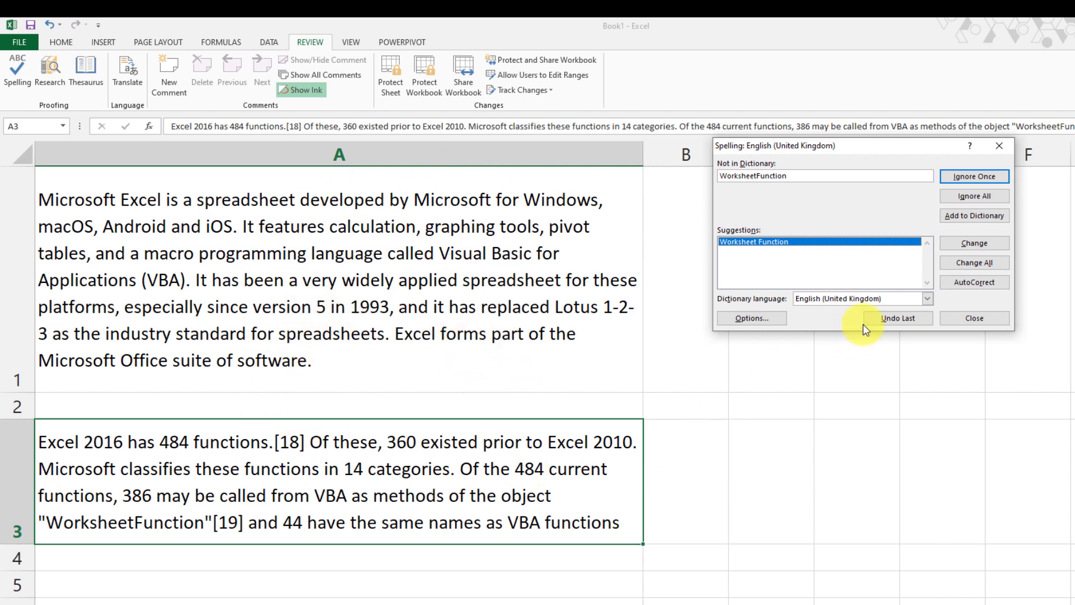
click(952, 271)
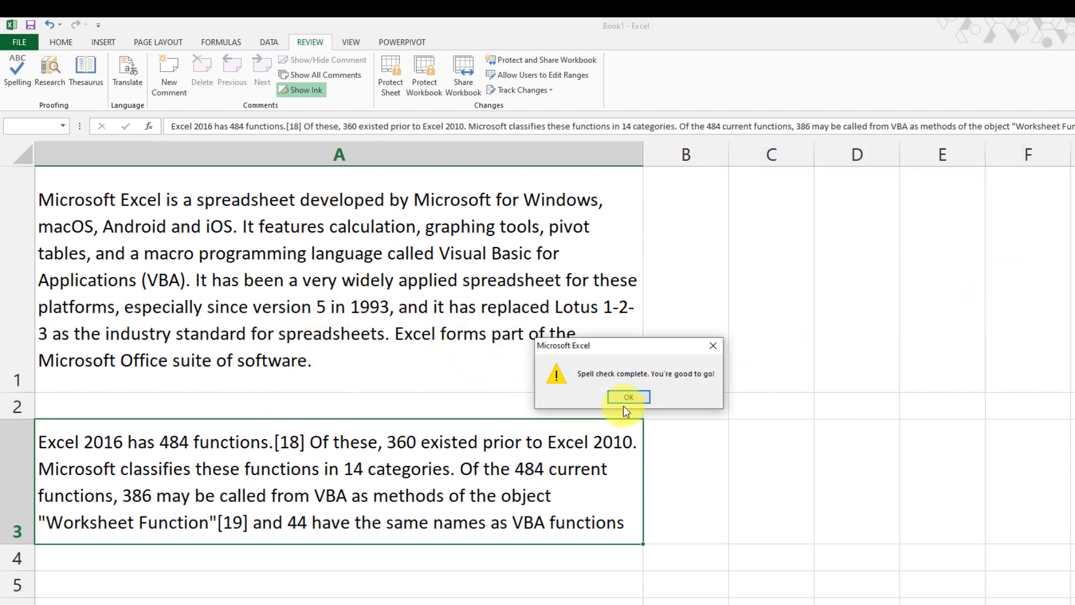
click(629, 398)
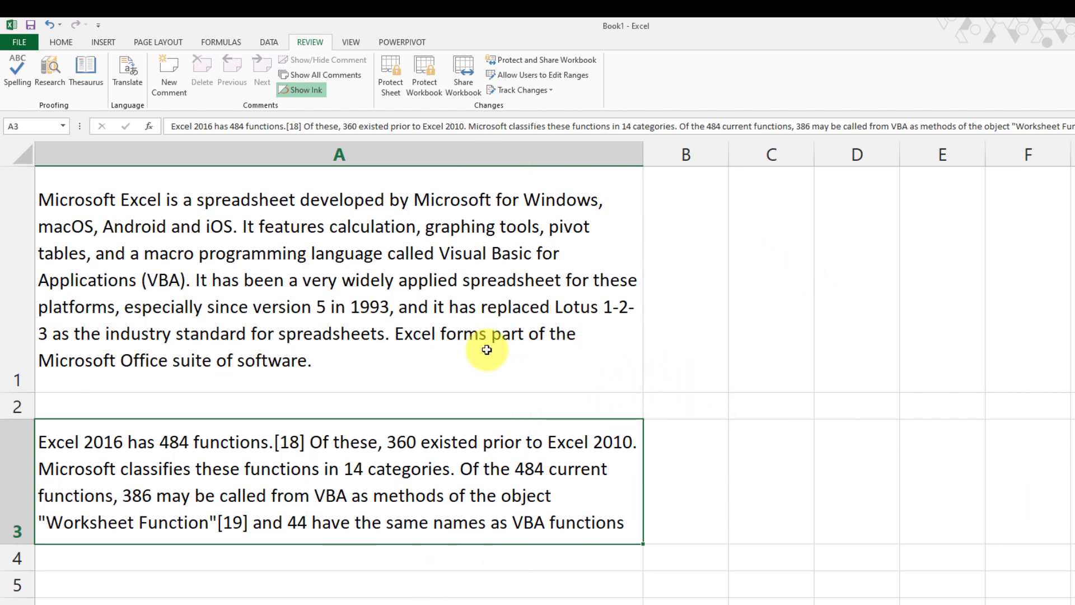
click(456, 338)
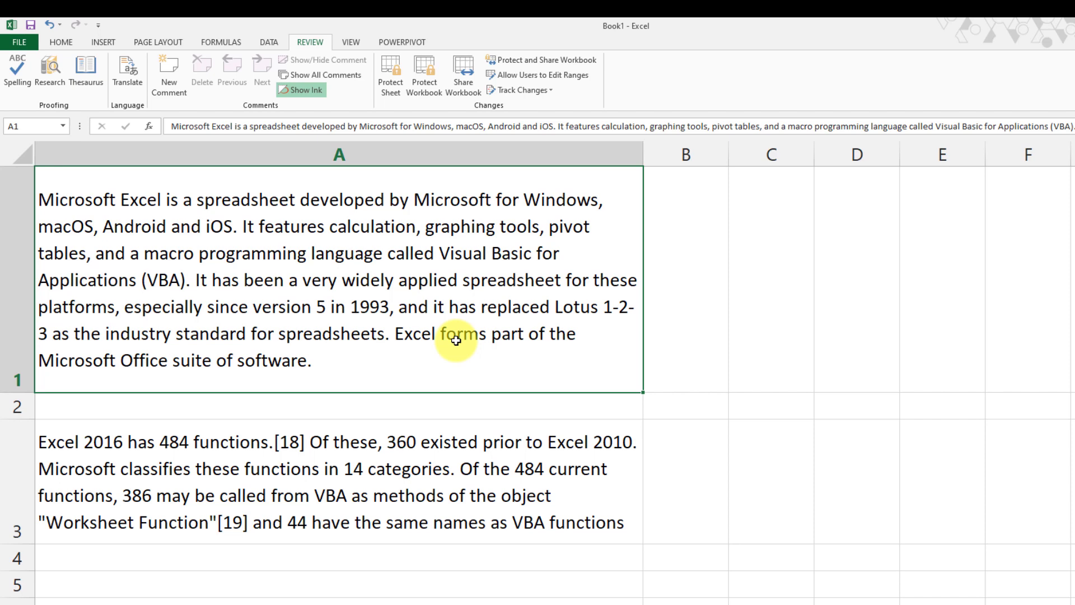
click(216, 229)
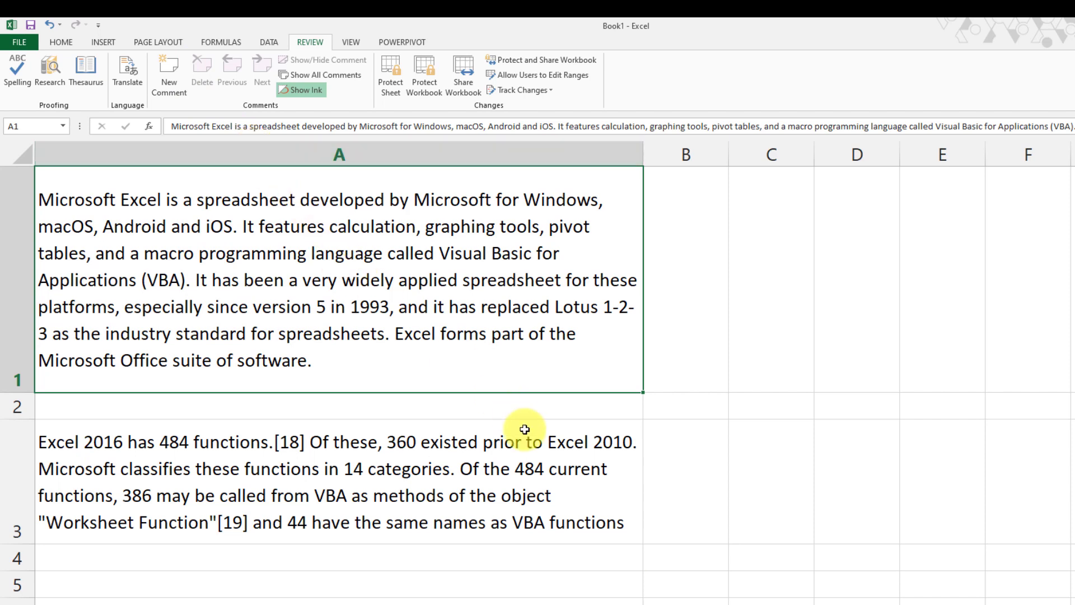
click(523, 486)
click(562, 282)
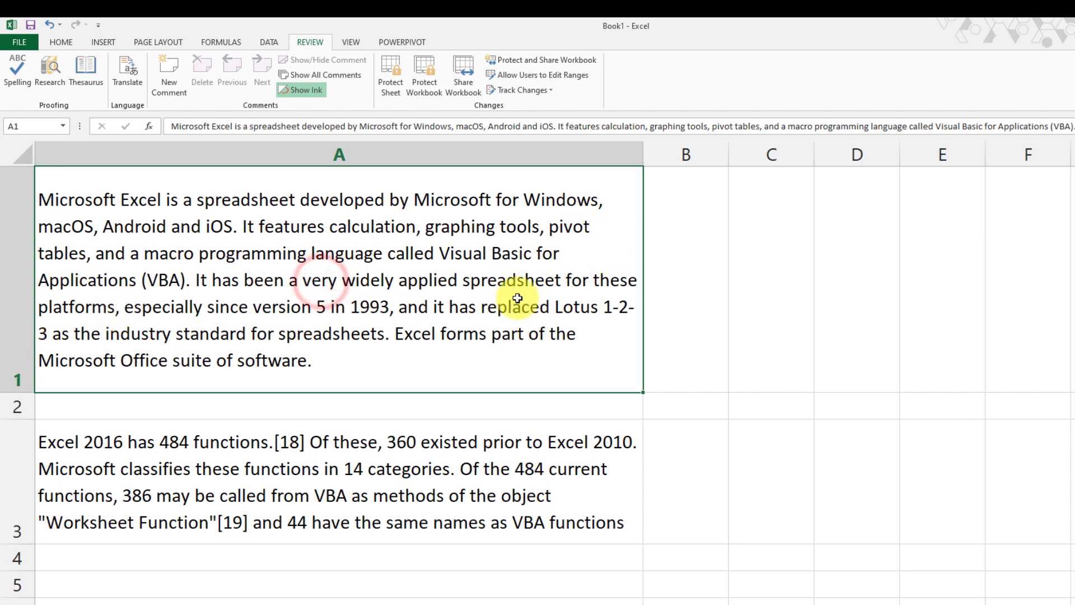
click(541, 286)
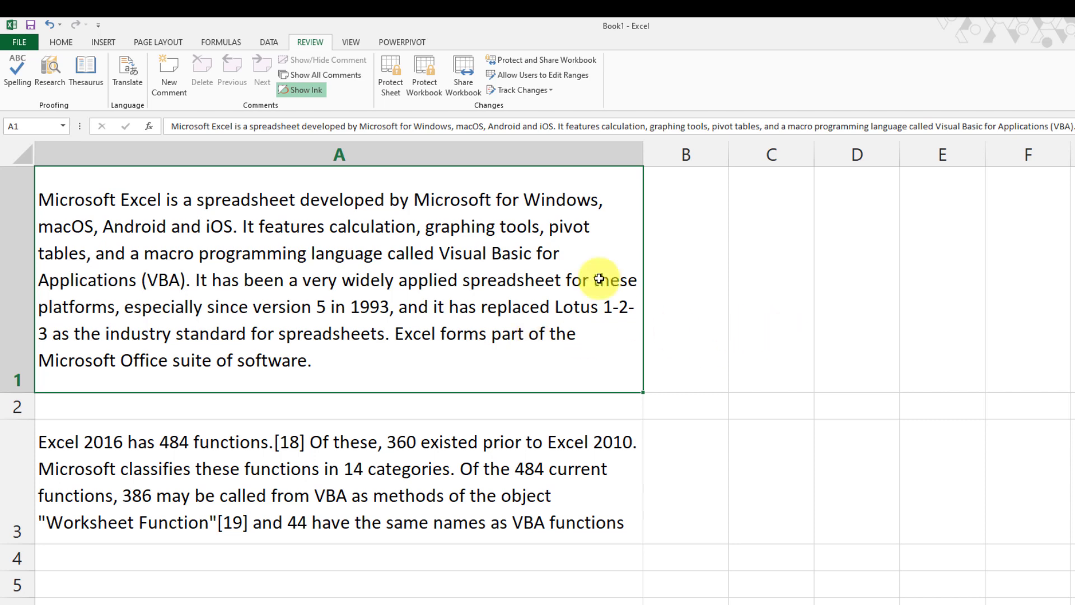
Enter 1500 in cell B1, beside the first paragraph
click(740, 233)
click(694, 273)
text(1500)
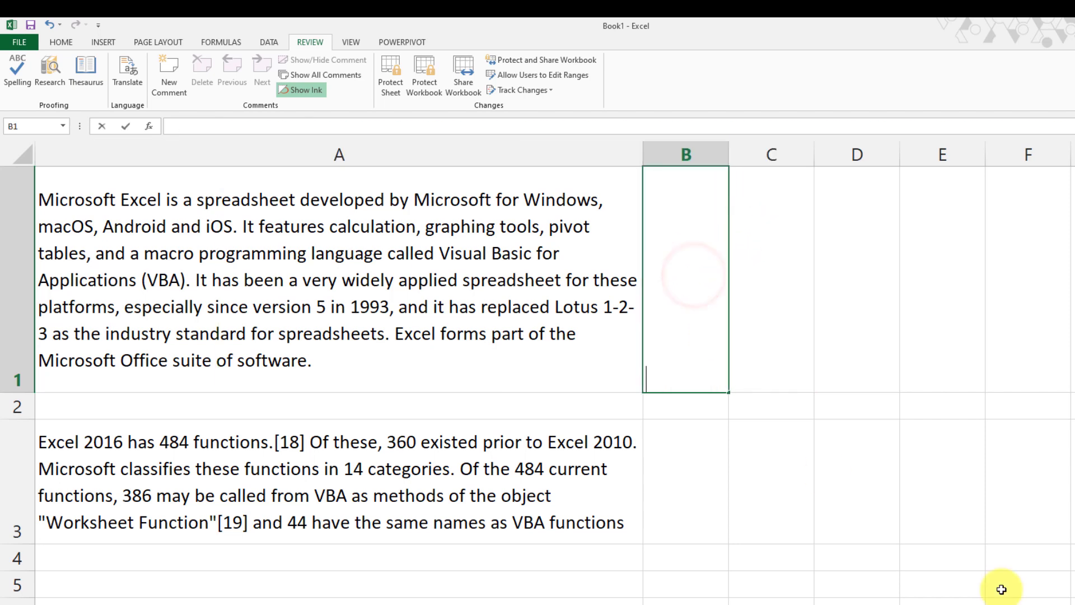
key(Return)
click(689, 274)
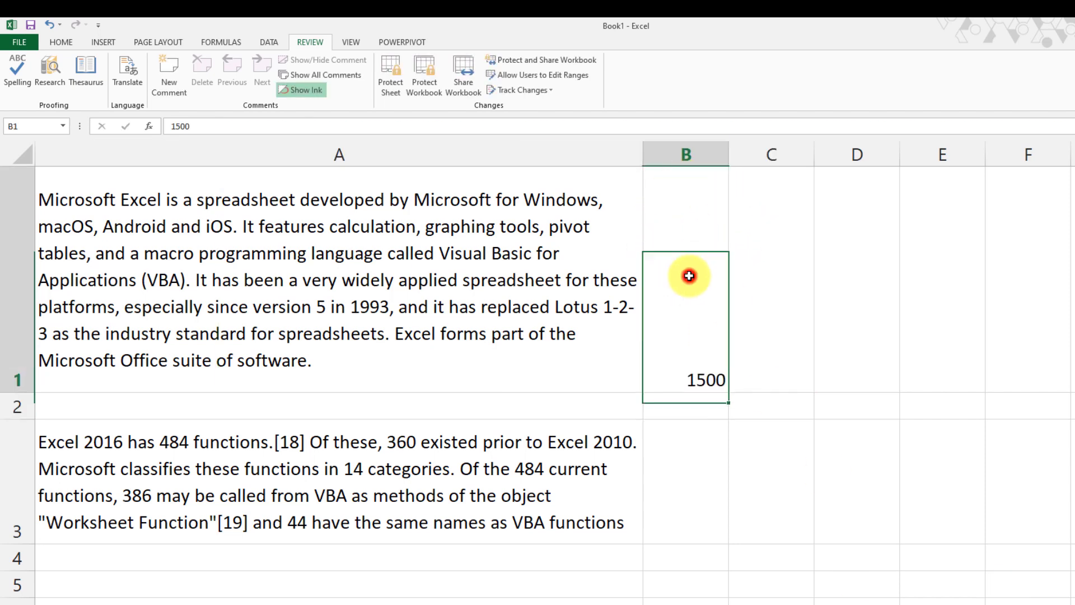
click(821, 351)
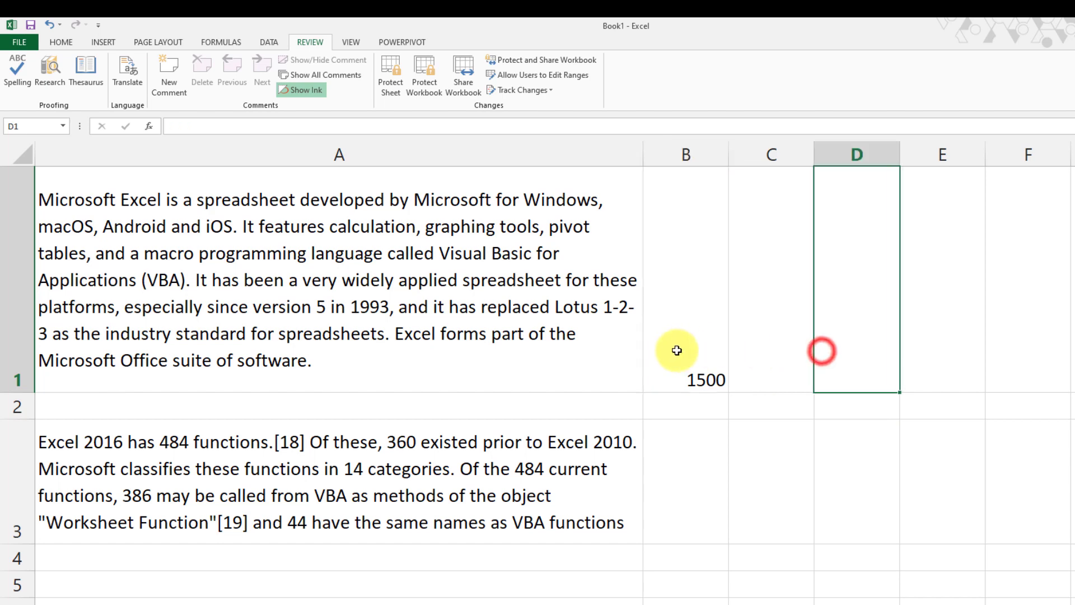
click(679, 348)
click(703, 333)
click(810, 342)
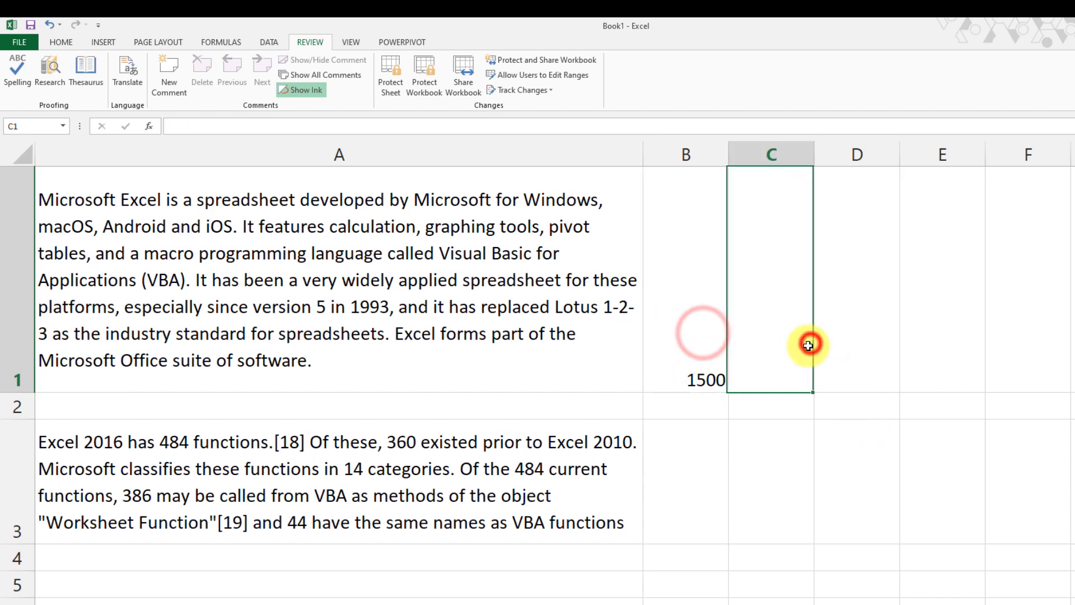
click(688, 348)
click(200, 227)
click(732, 200)
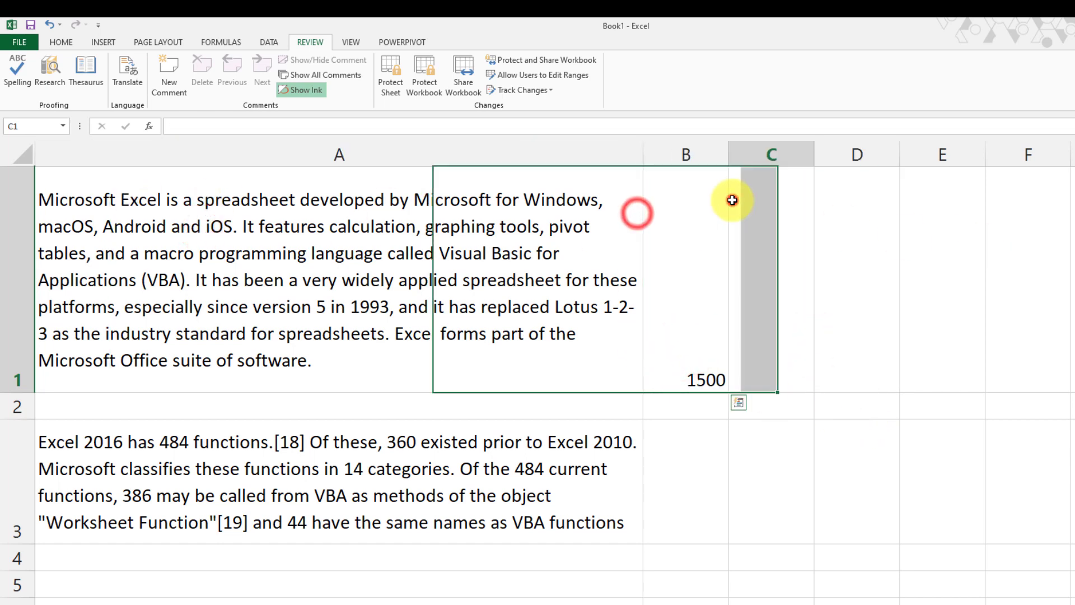
Insert a new comment on cell B1
click(725, 342)
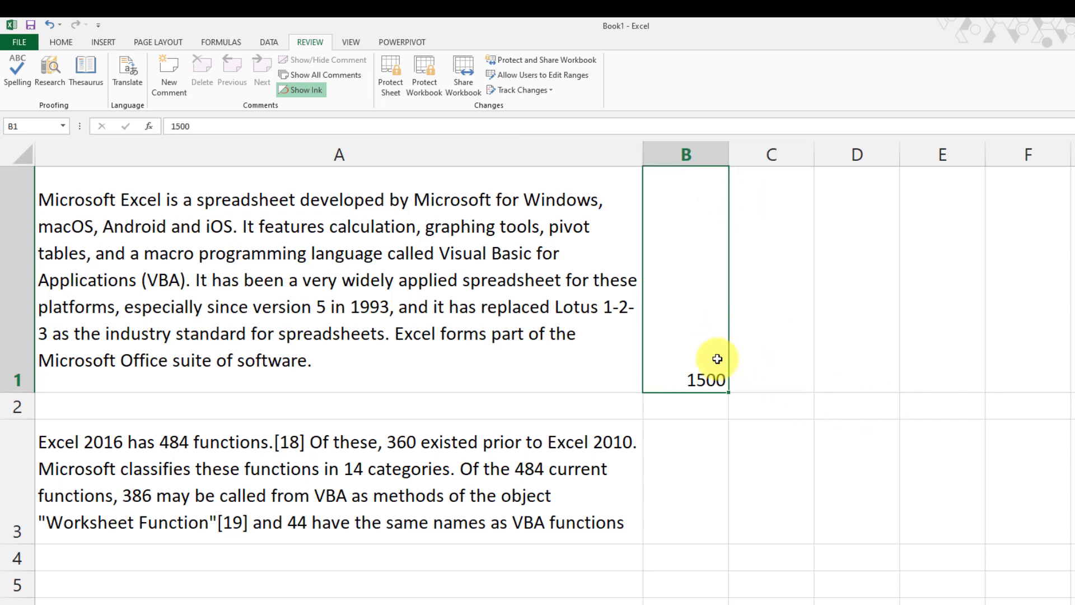
click(833, 283)
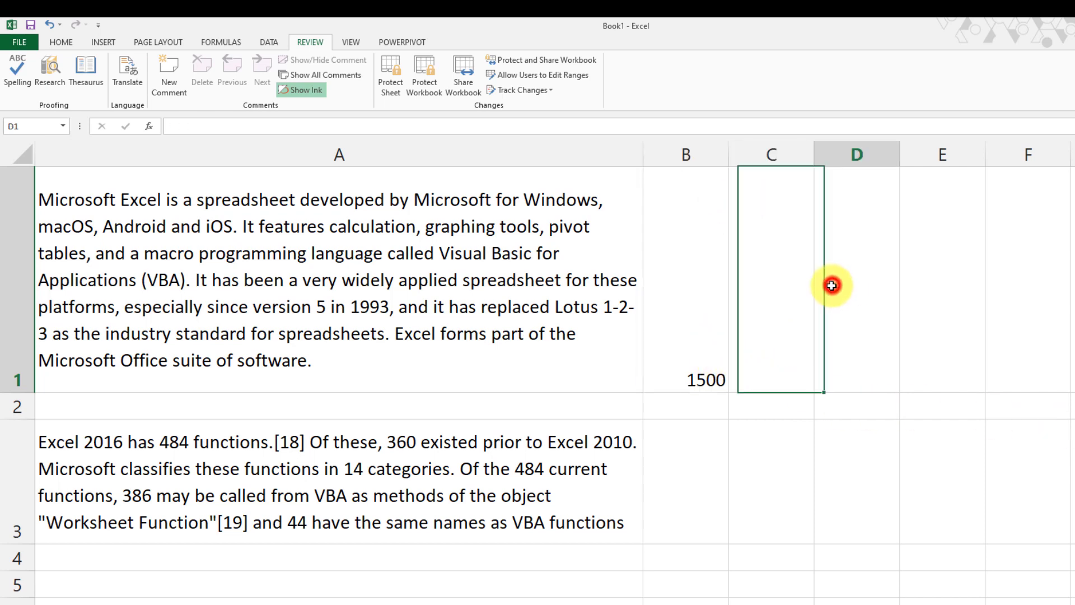
click(691, 270)
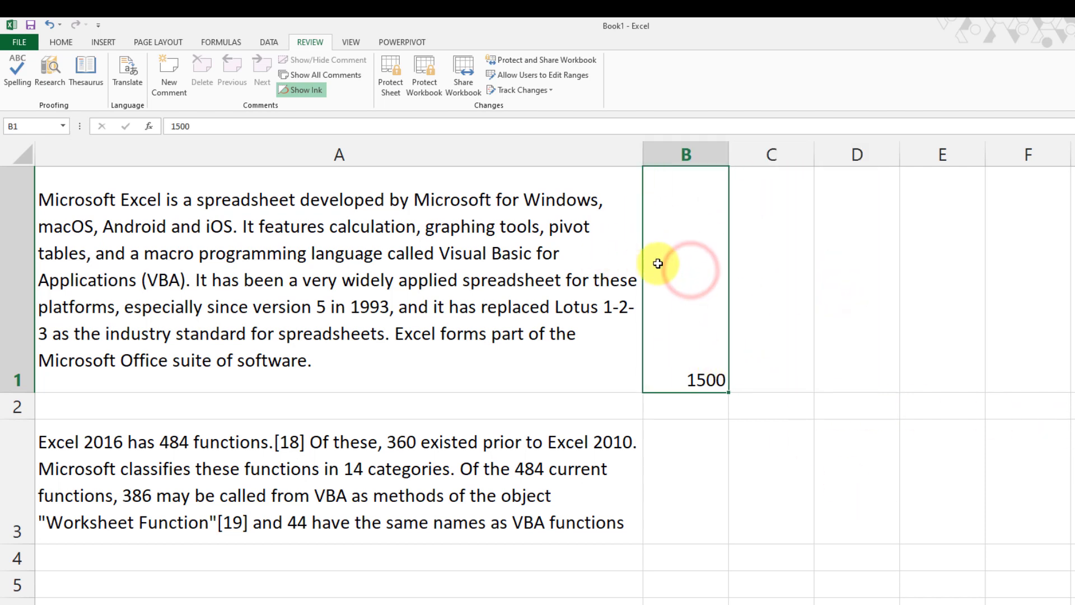
click(297, 43)
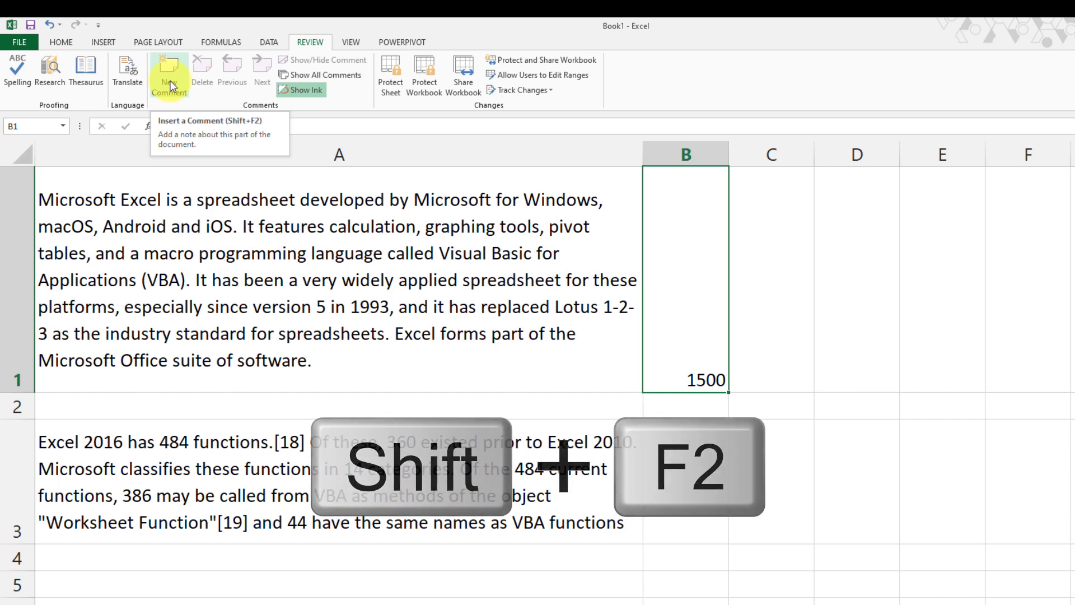
click(76, 44)
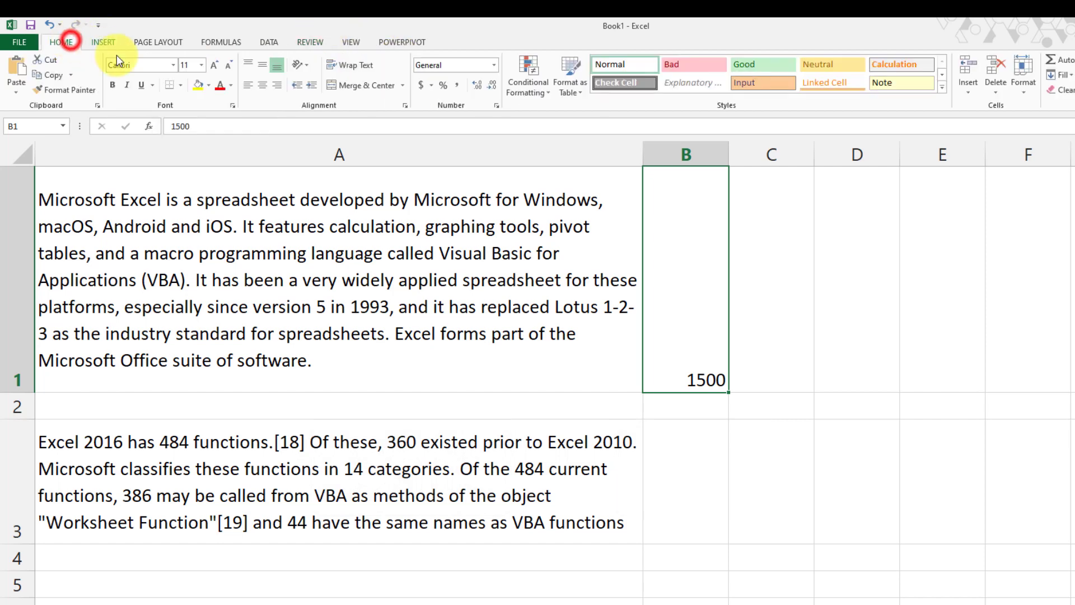
click(311, 44)
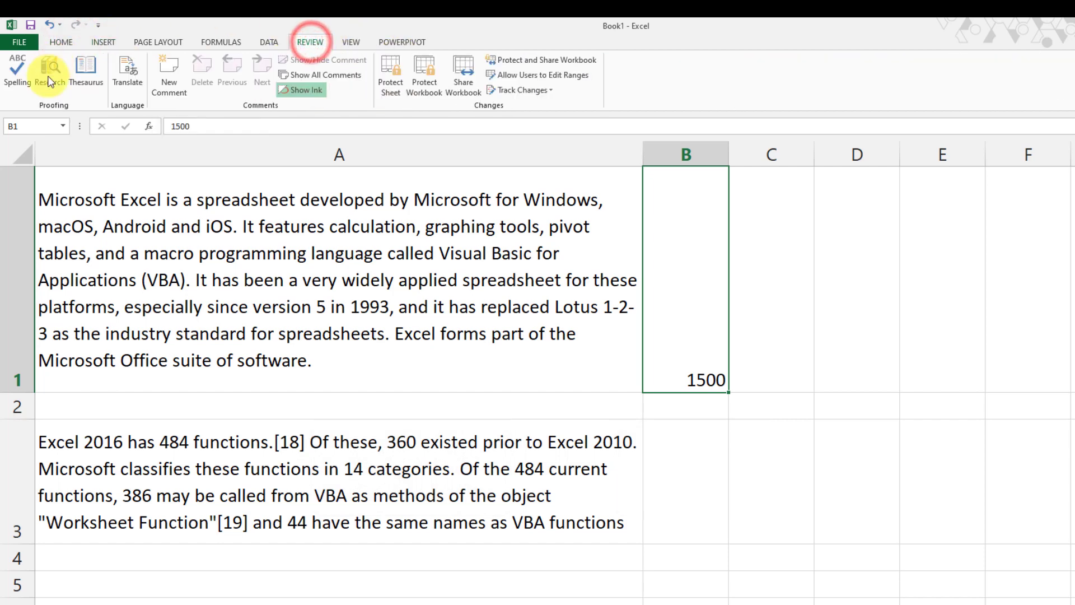
click(188, 64)
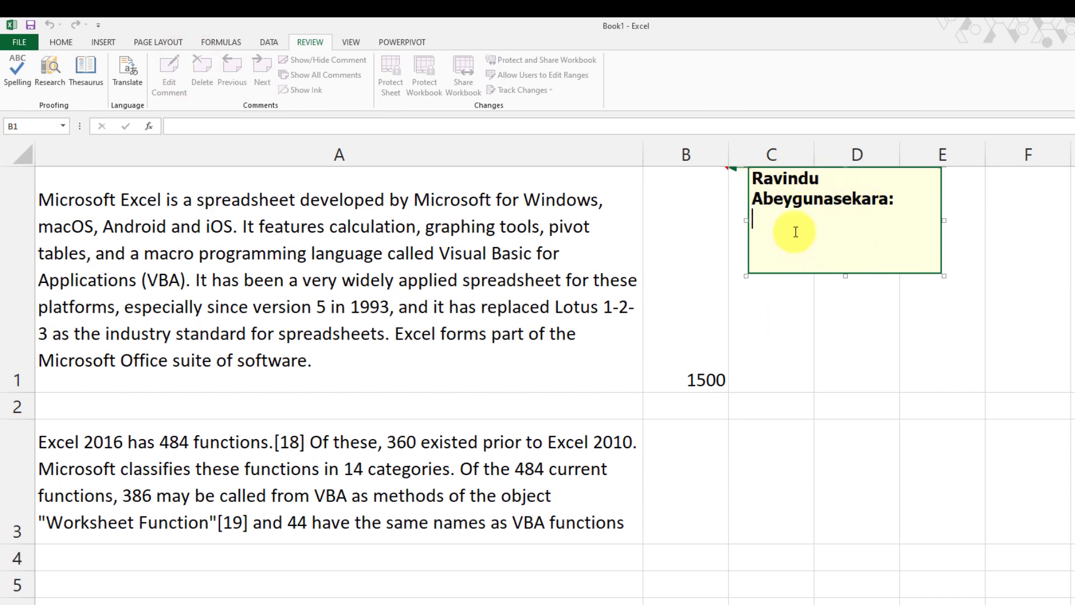
click(763, 222)
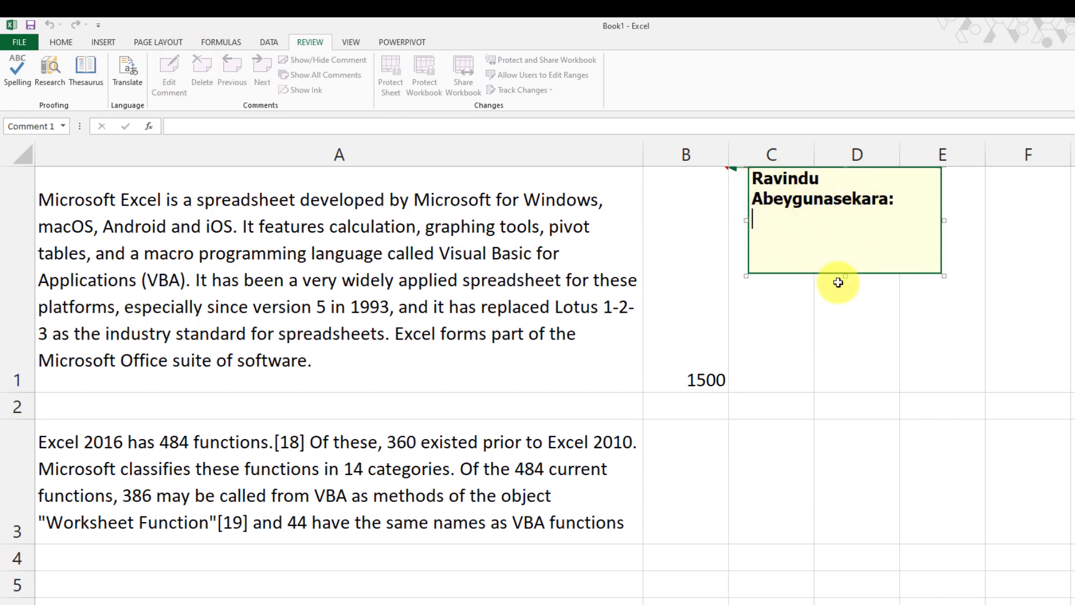
Write "this is daily sales amount on 5th June" as the text of cell B1's comment
text(this is dail)
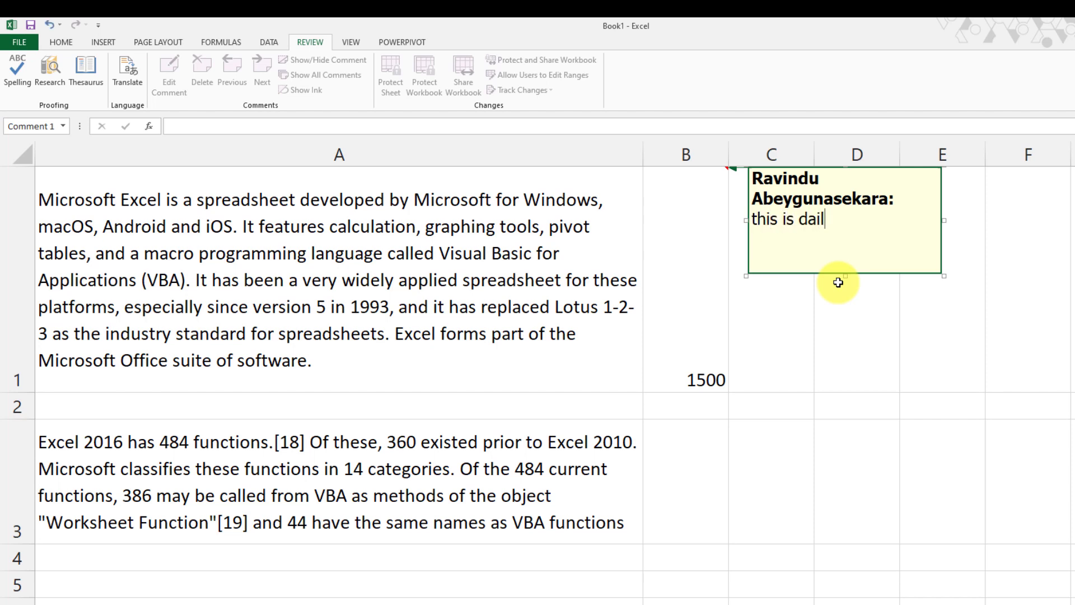
text(y sales amount )
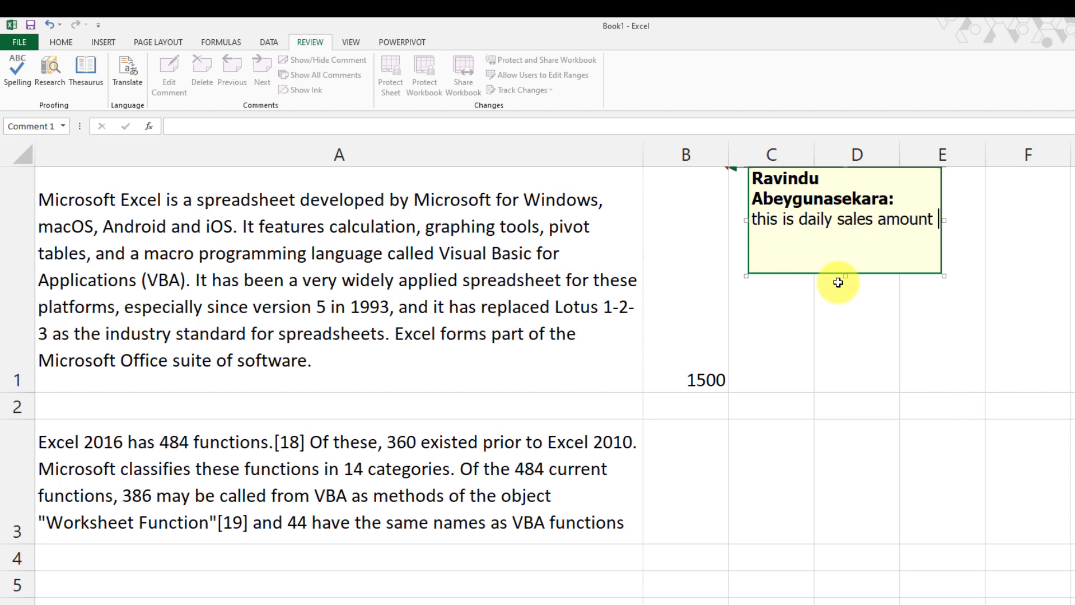
text(on 5th Jubn)
key(BackSpace)
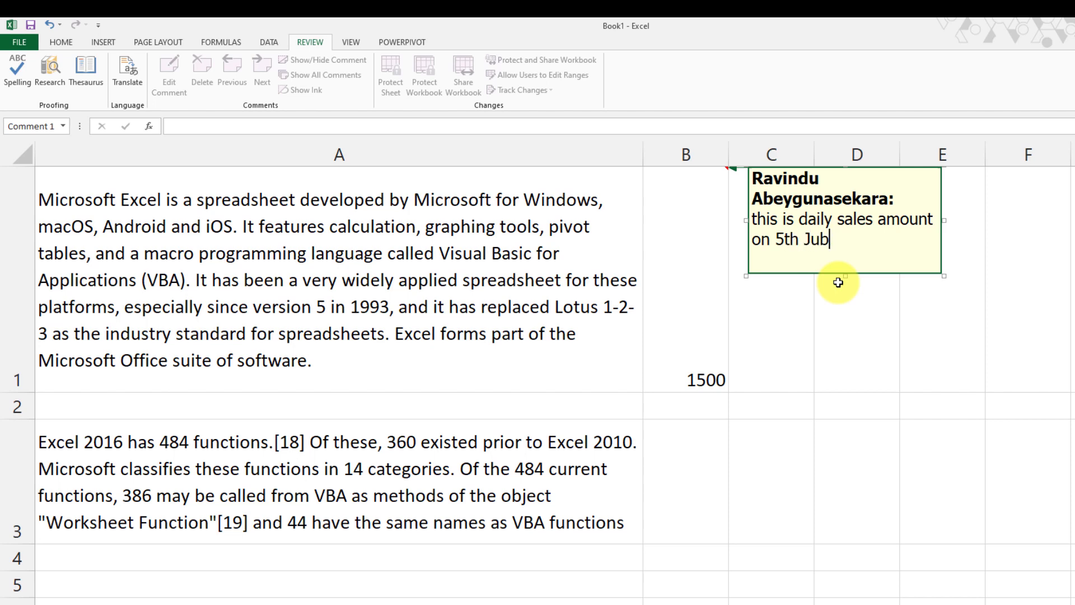
key(BackSpace)
text(ne)
click(852, 366)
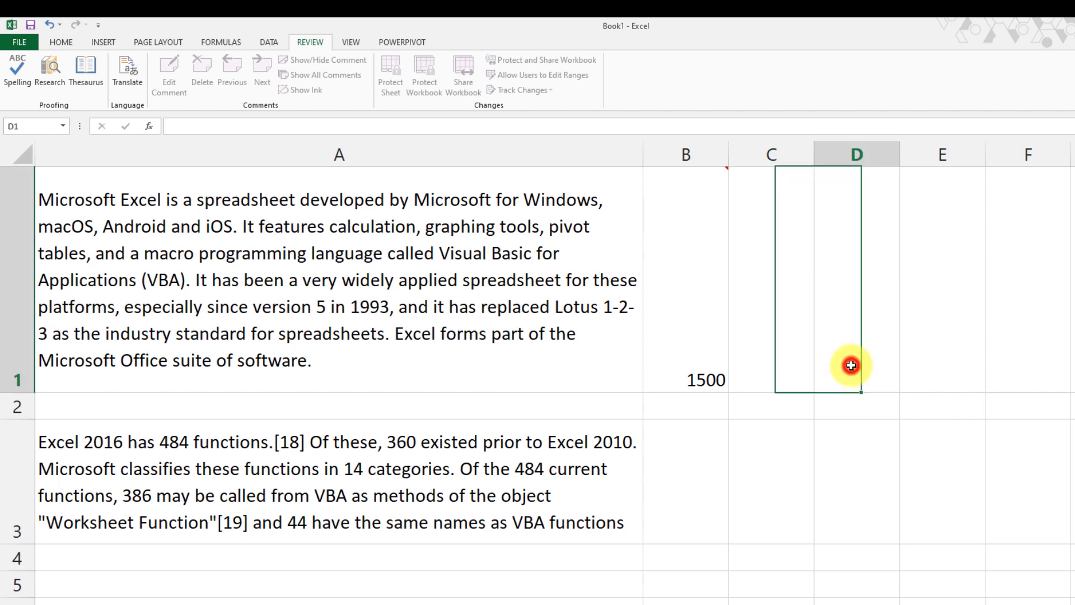
Examine cell B1's comment marker and its pop-up note, comparing it with cells that have no comment
click(678, 211)
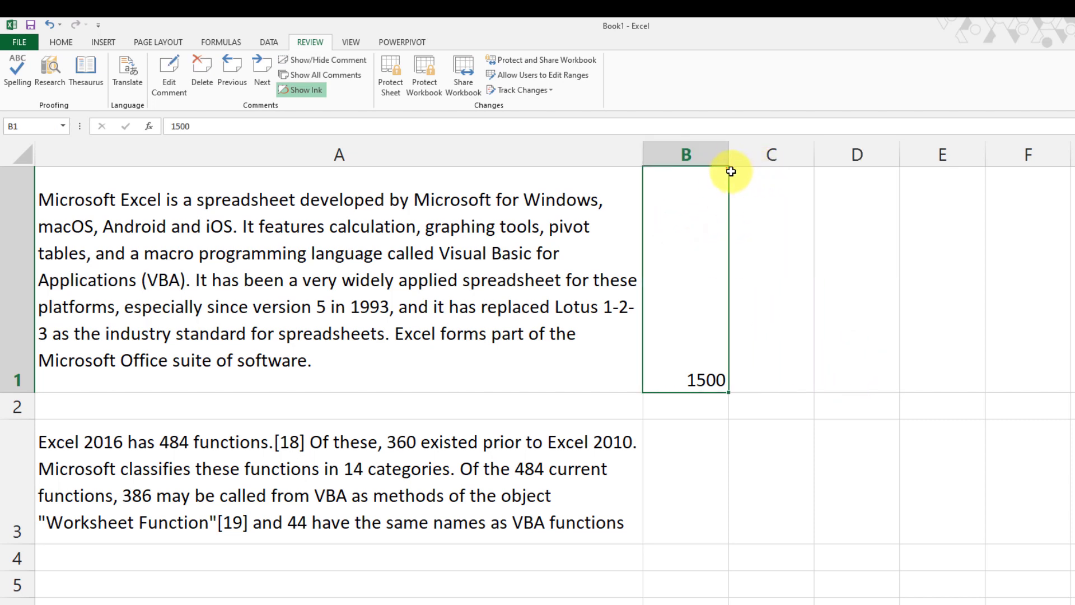
click(790, 192)
click(711, 200)
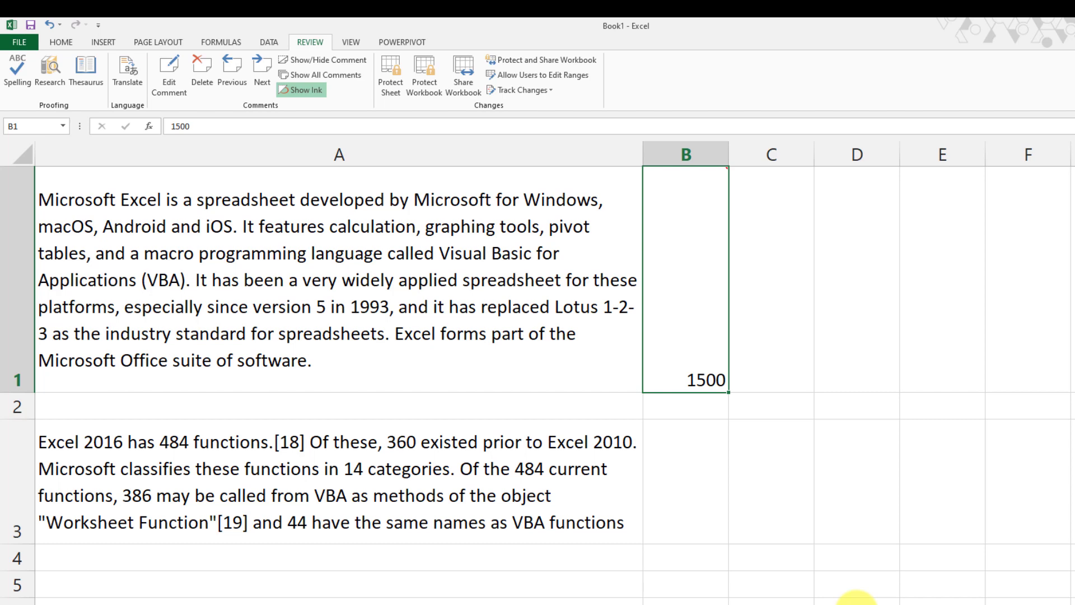
mouse_move(712, 289)
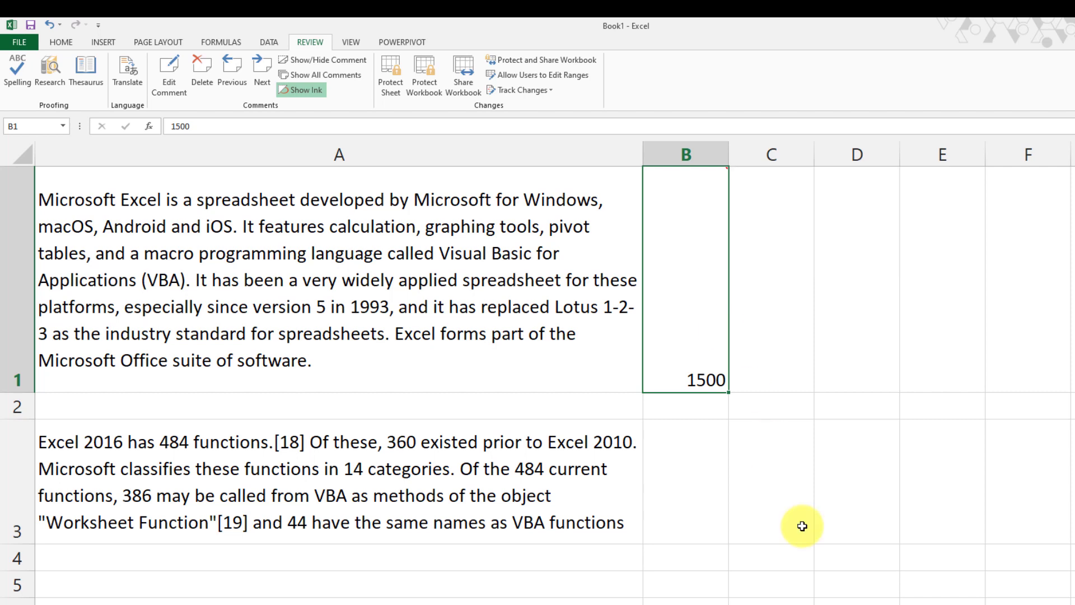
click(721, 463)
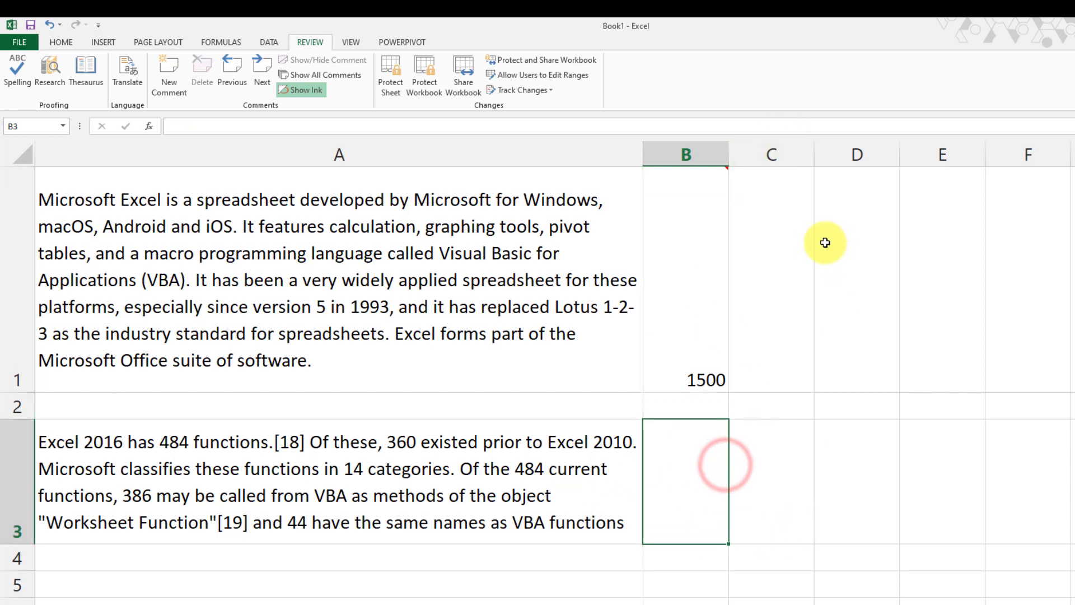
click(691, 220)
click(801, 361)
mouse_move(724, 177)
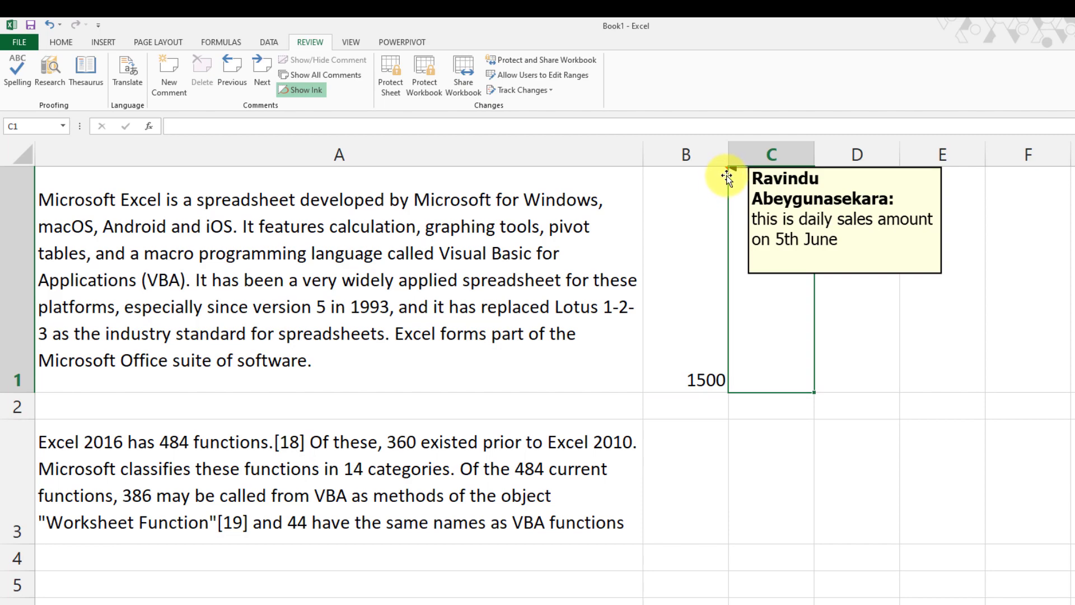
ctrl+scroll(728, 178, up, 2)
click(991, 190)
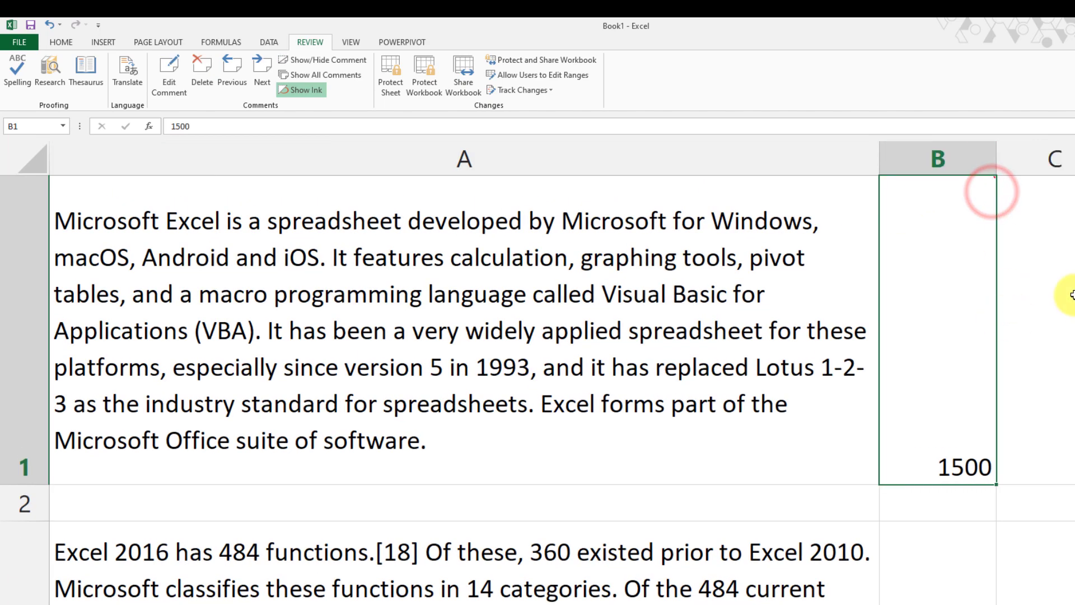
click(1064, 295)
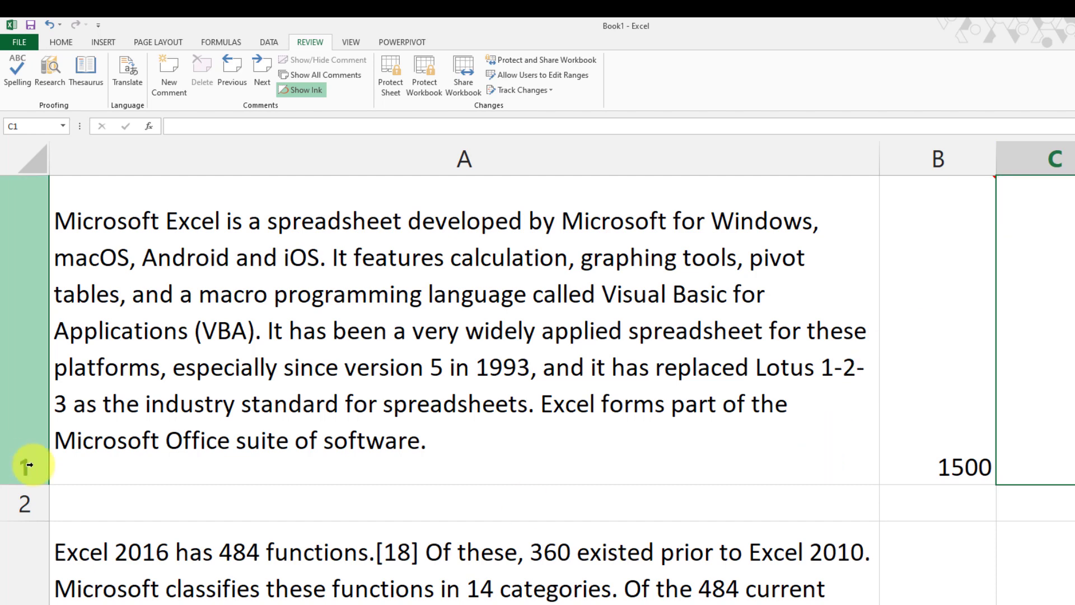
Reduce the height of row 1 by a little over a quarter
drag(42, 485, 29, 397)
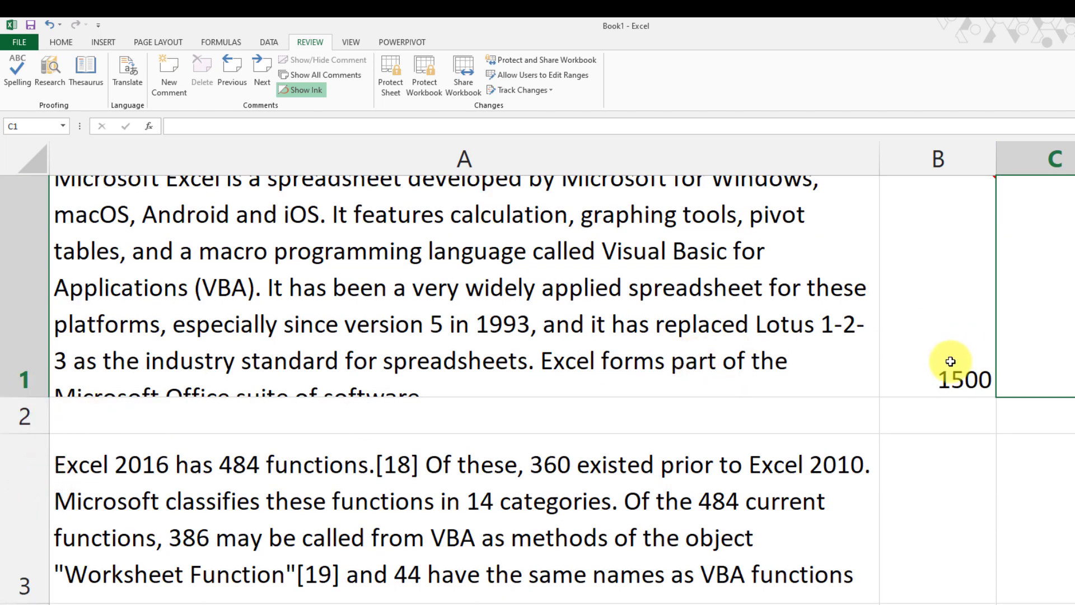
click(923, 317)
click(961, 545)
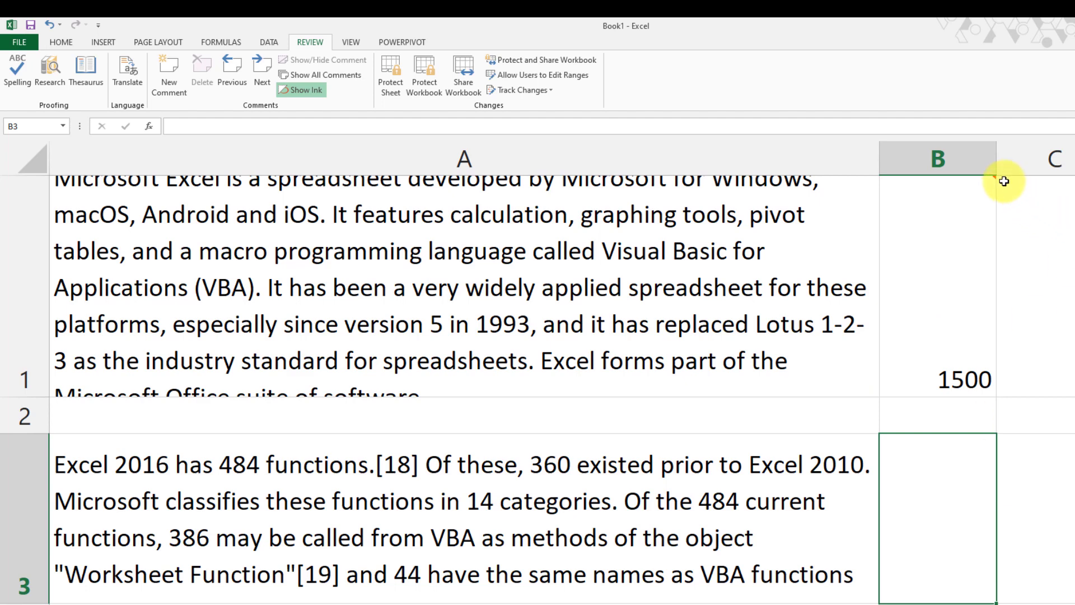
click(450, 305)
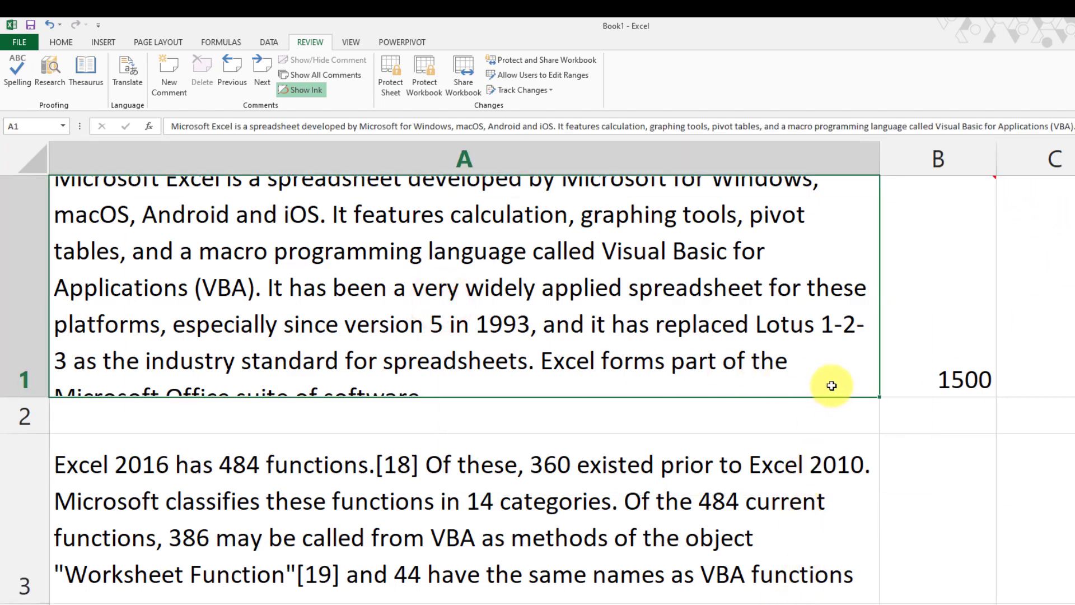
Show all comments on the worksheet, and hide them again after viewing
click(964, 289)
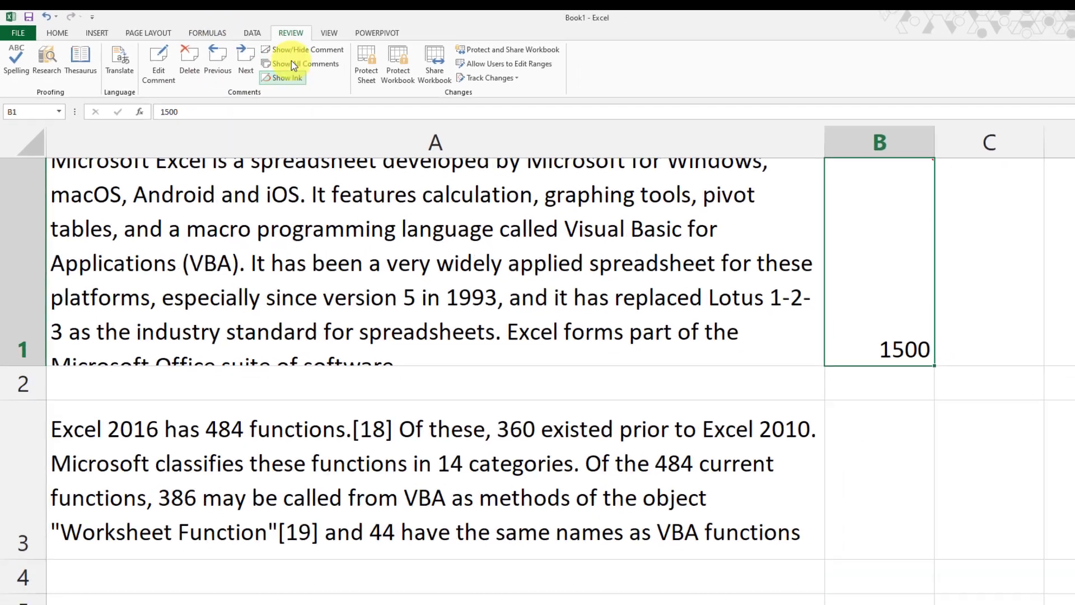
click(291, 62)
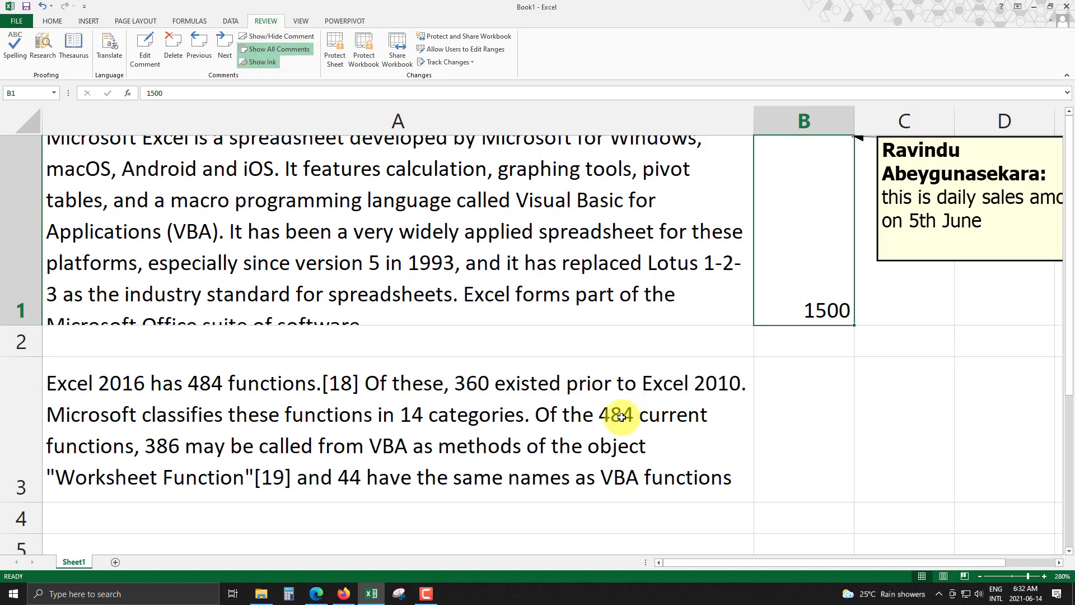
scroll(621, 417, down, 5)
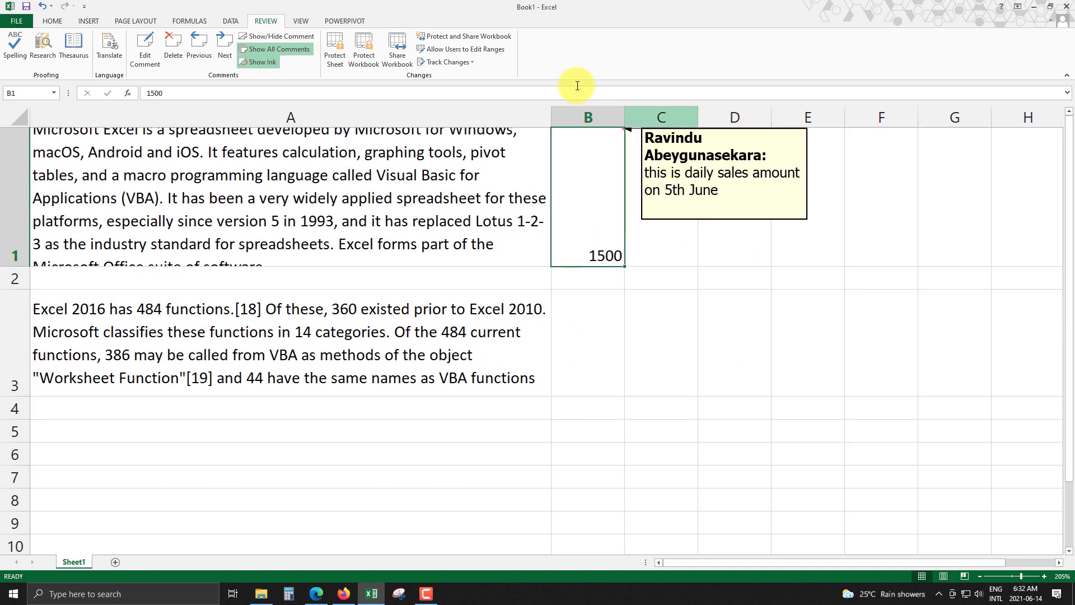
click(267, 49)
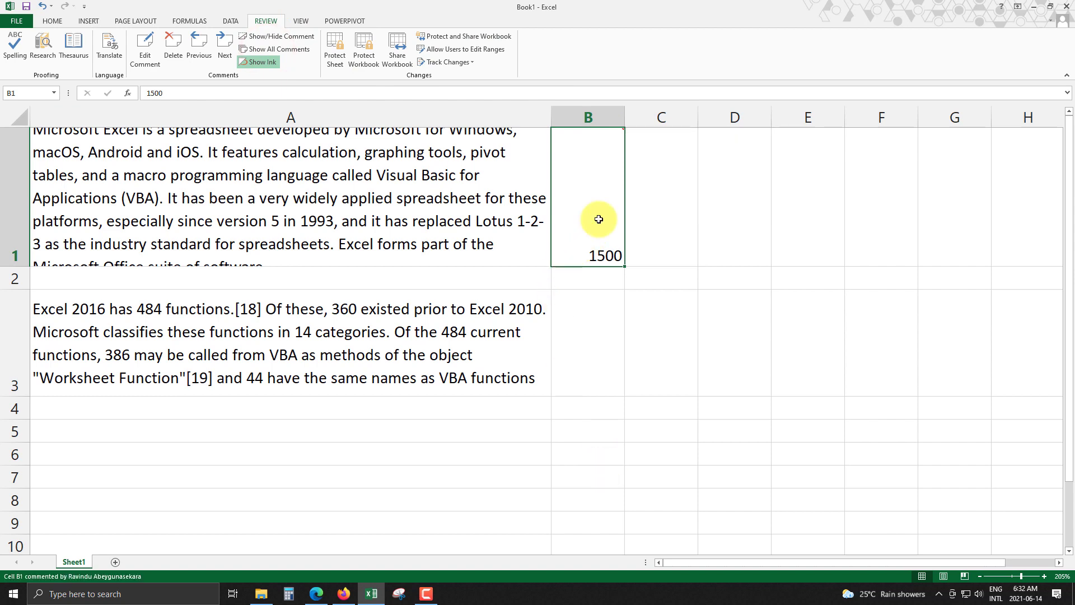
Edit cell B1's comment so that it reads "this is daily sales amount on 15th June"
mouse_move(599, 219)
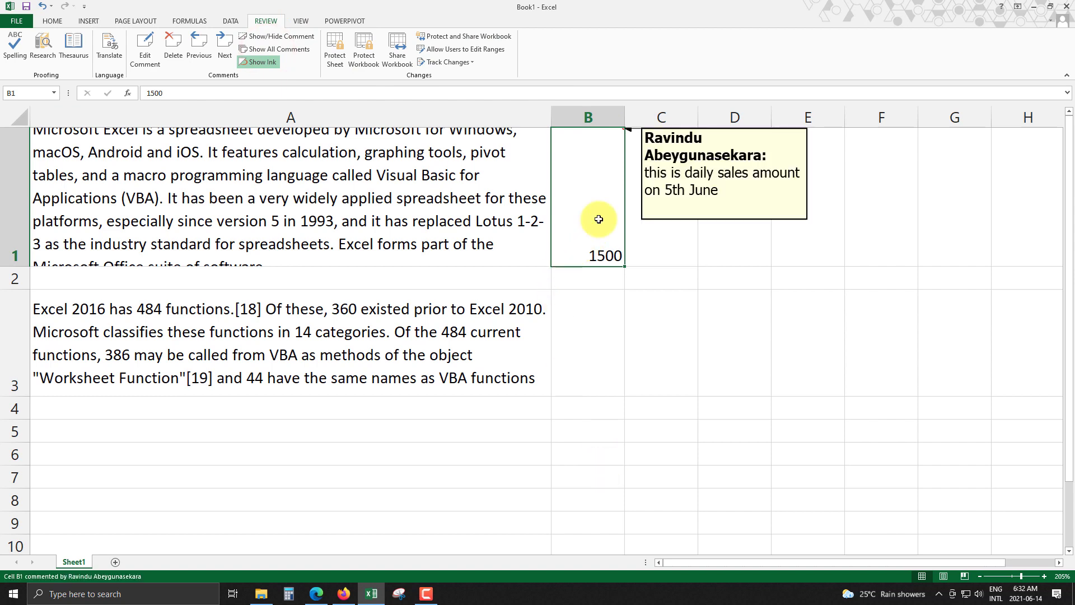
click(597, 196)
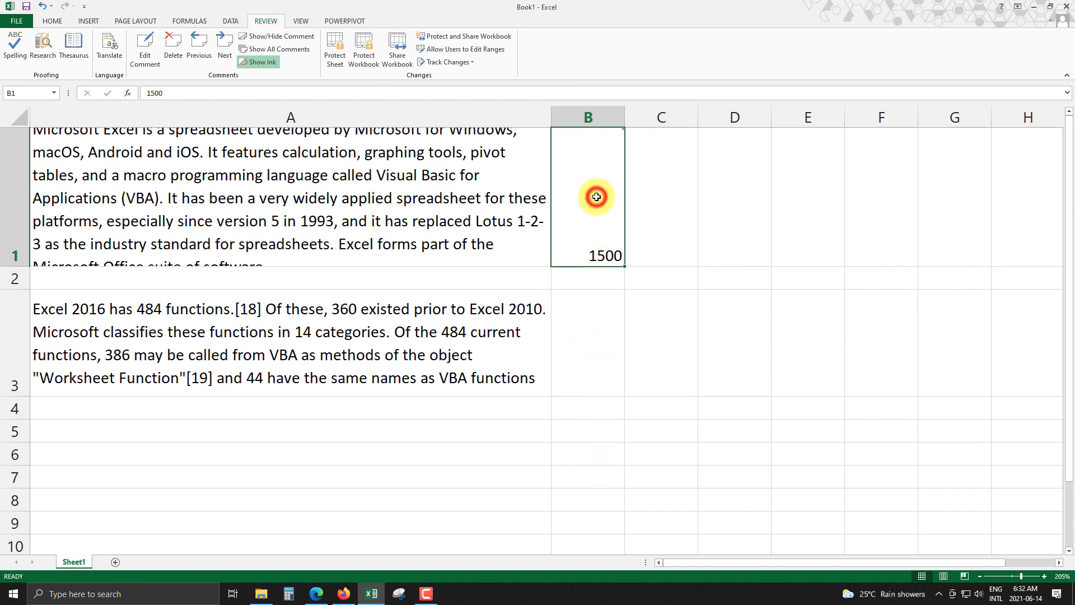
click(173, 66)
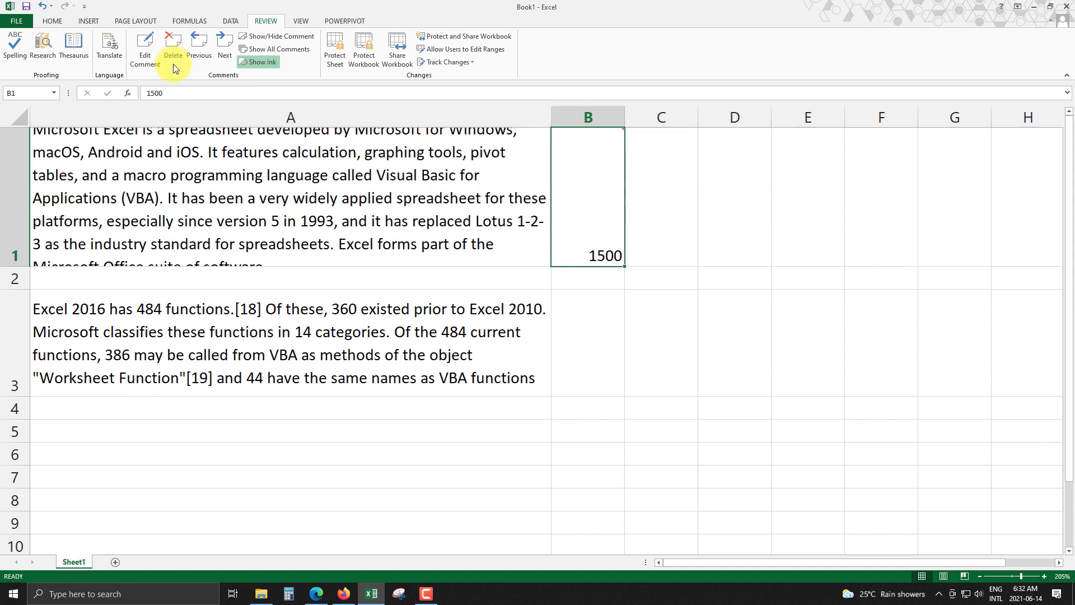
click(133, 52)
click(735, 187)
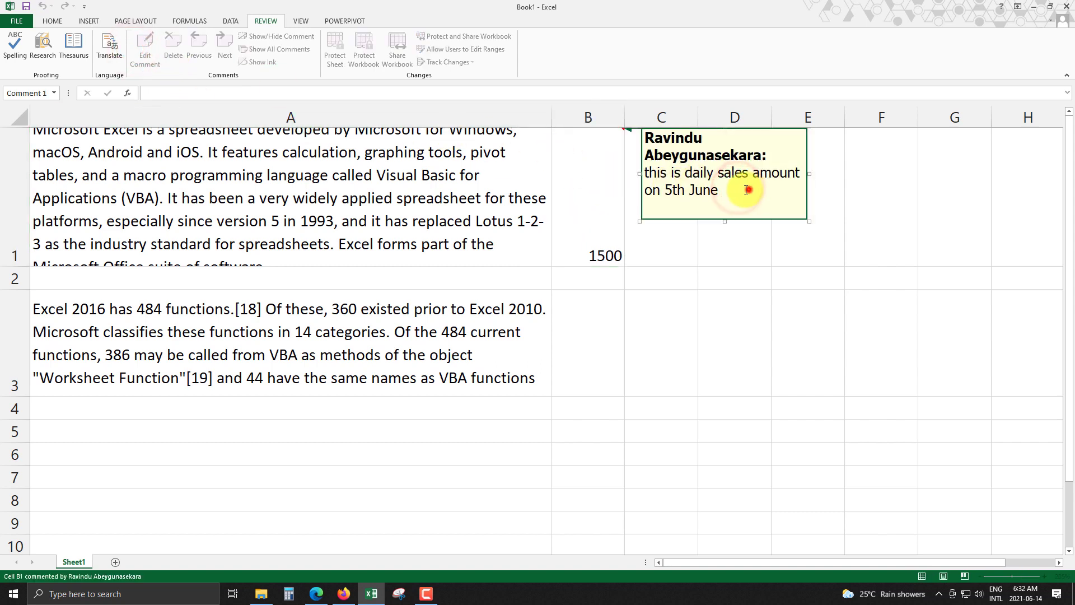
drag(748, 190, 692, 203)
click(672, 192)
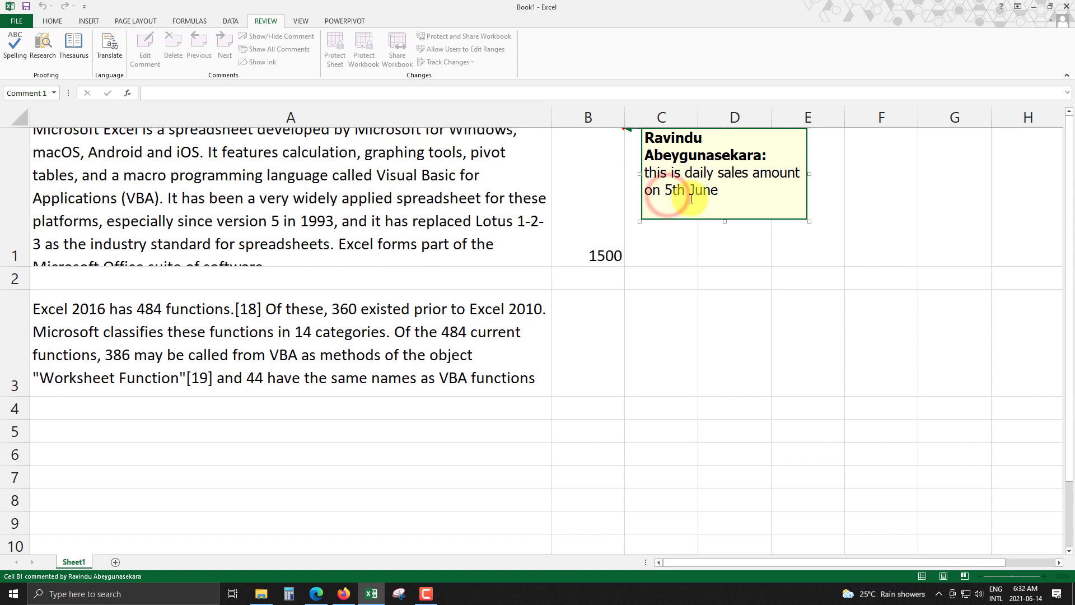
text(1)
click(802, 271)
click(608, 212)
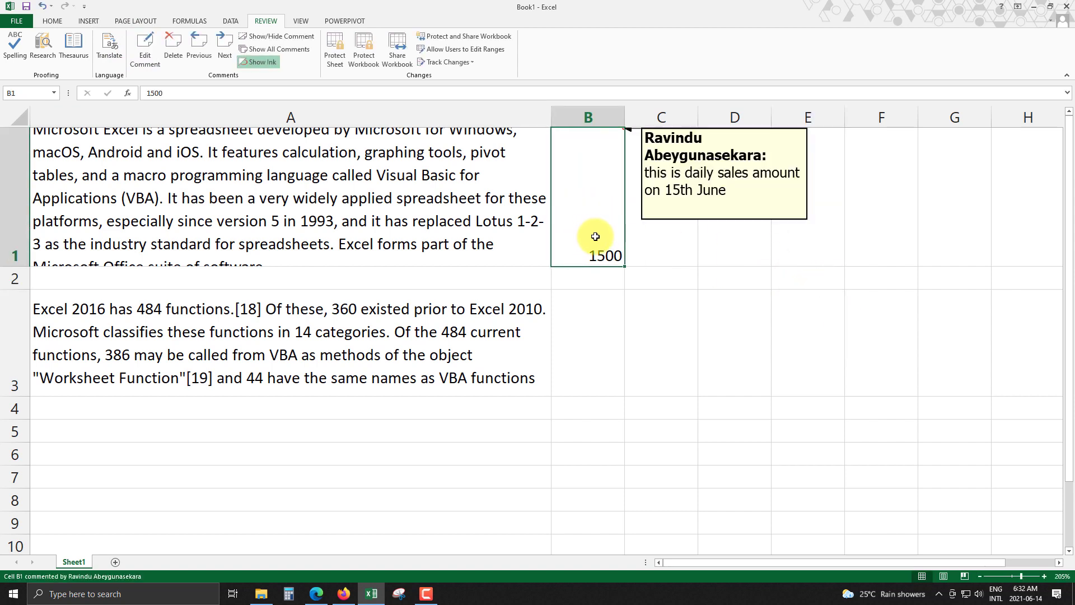
Delete the comment from cell B1
click(592, 166)
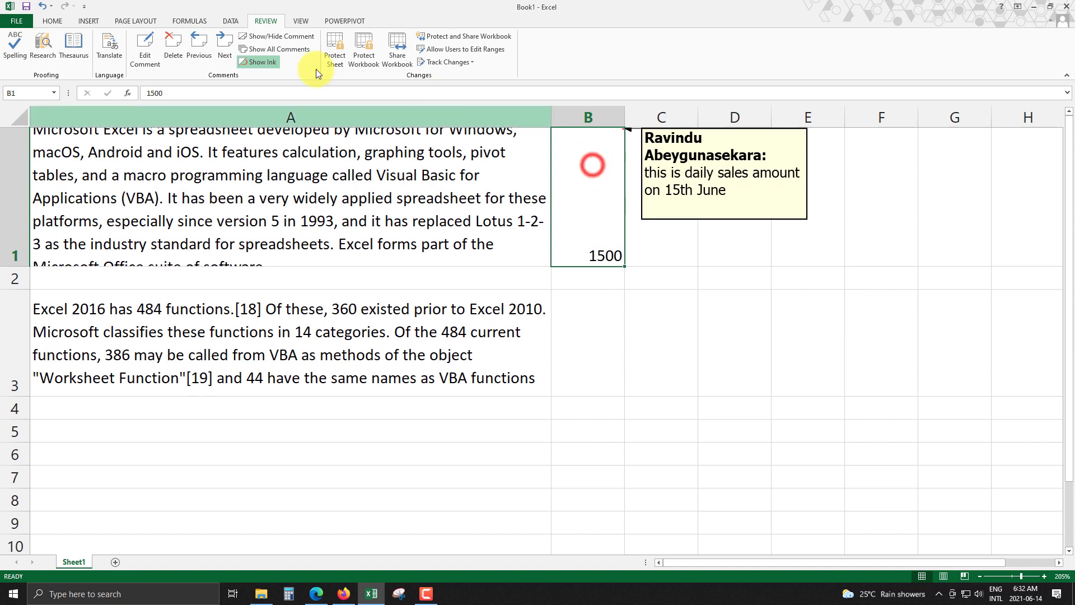
click(164, 50)
click(682, 298)
click(555, 218)
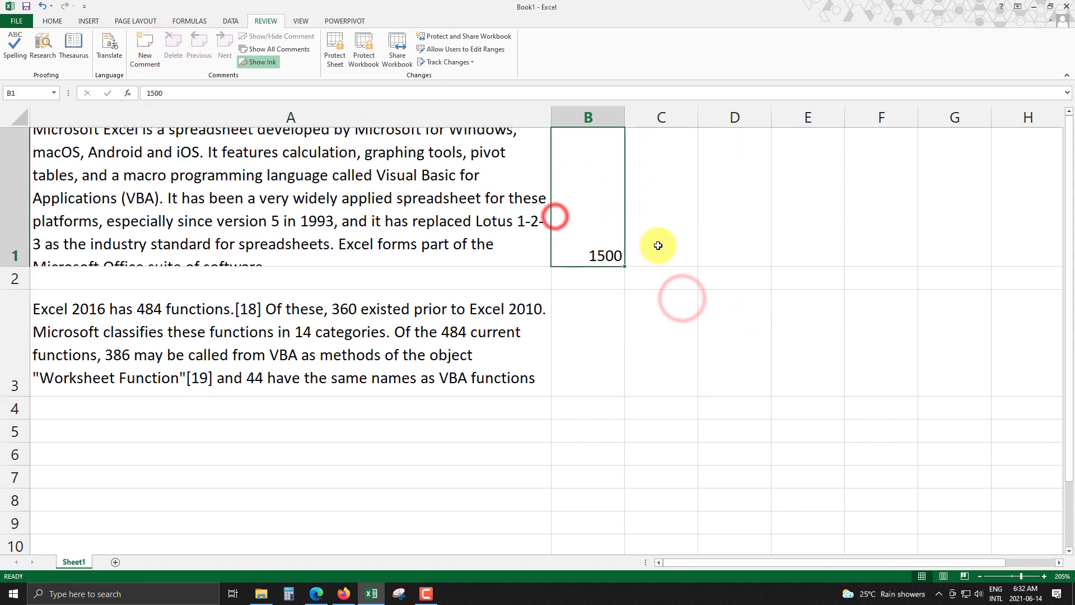